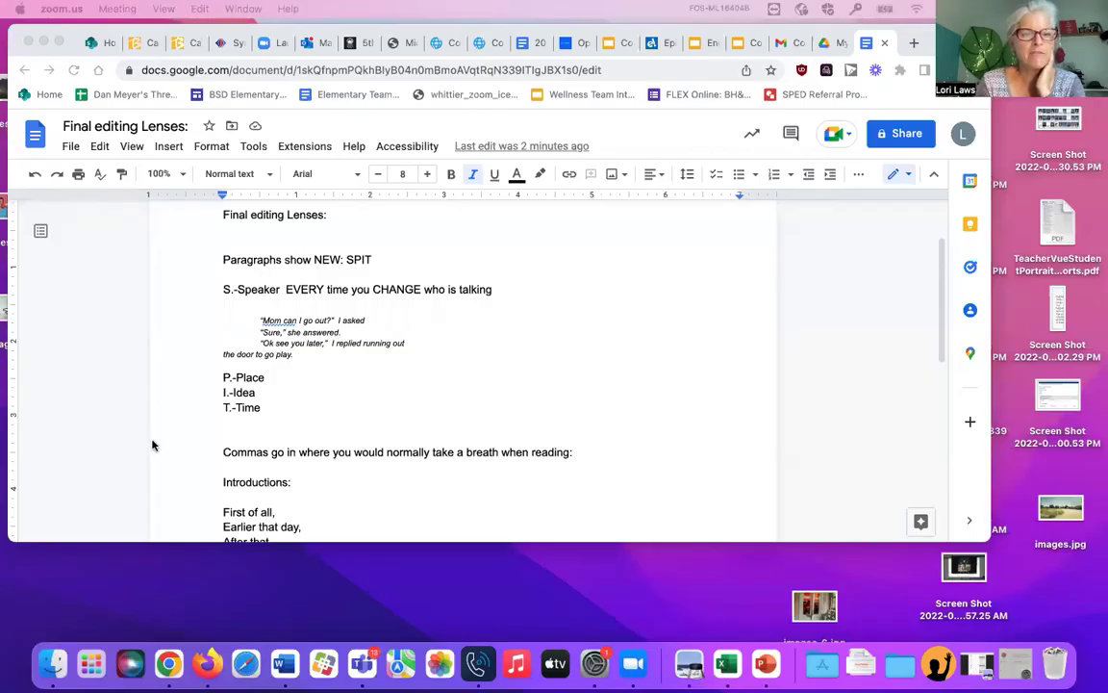
Insert "change/" before "NEW" in the line "Paragraphs show NEW: SPIT"
scroll(291, 420, up, 2)
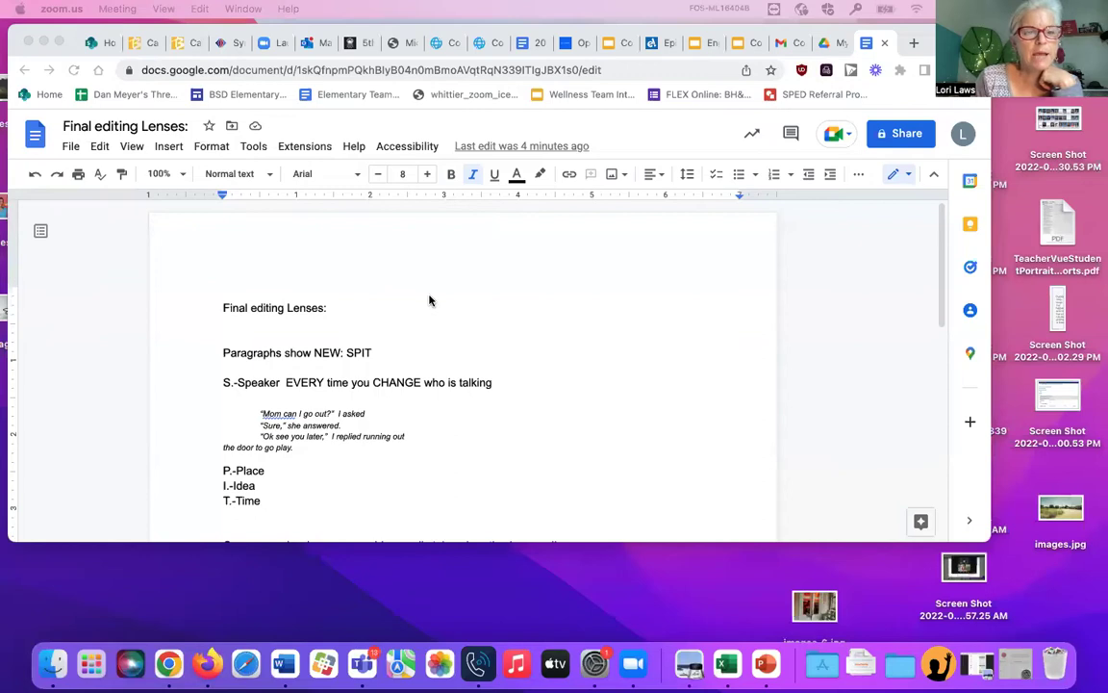
scroll(430, 301, down, 2)
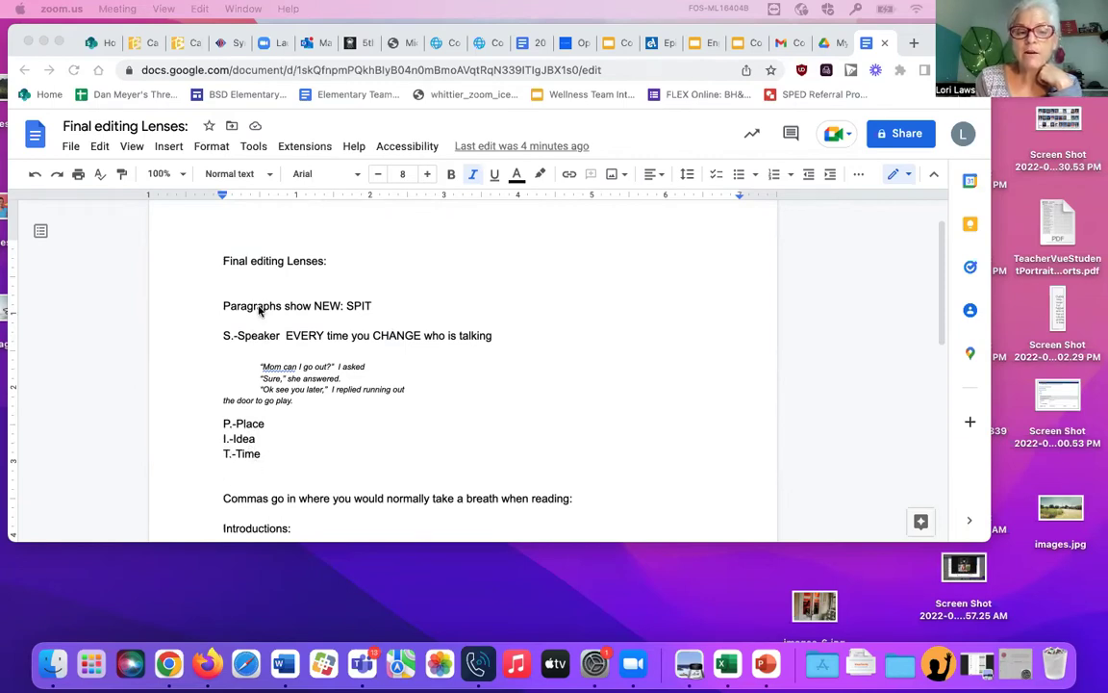
click(314, 306)
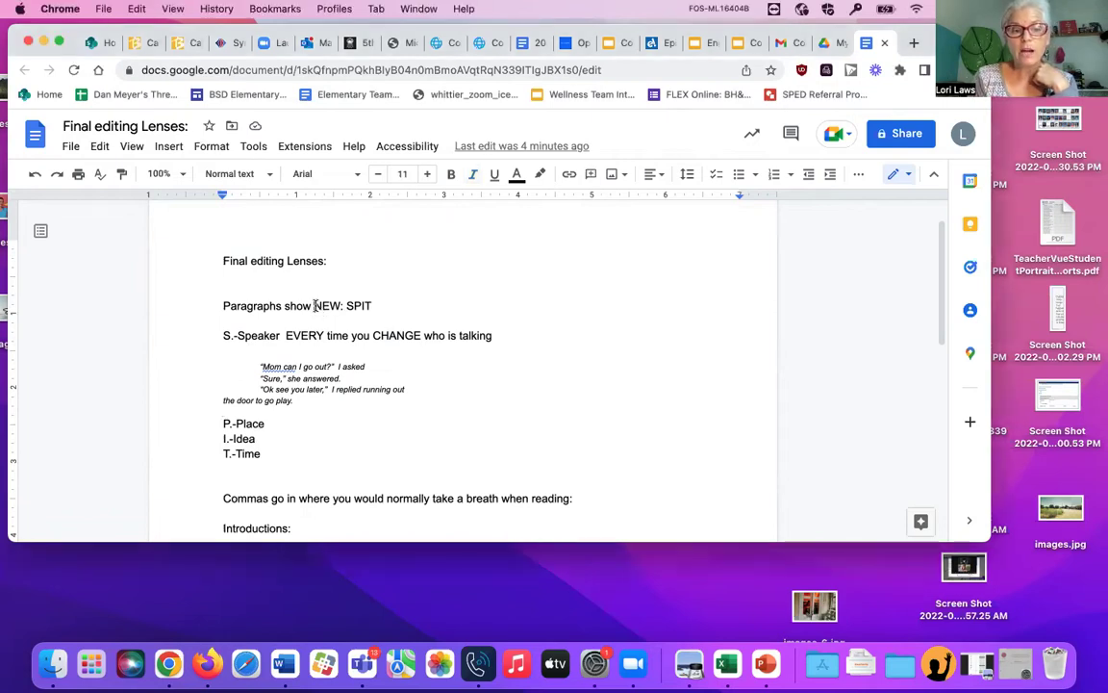
text(change/)
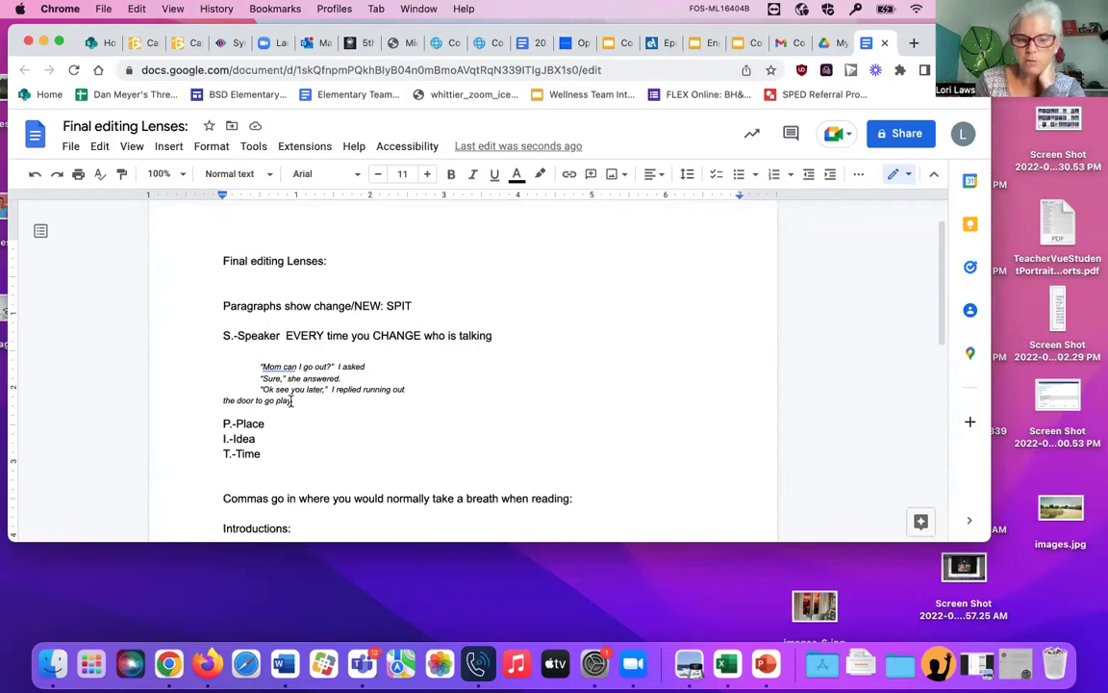
Review the SPIT paragraph rules and the comma rules for introductions, lists and quotations through the end of the document
scroll(282, 426, down, 2)
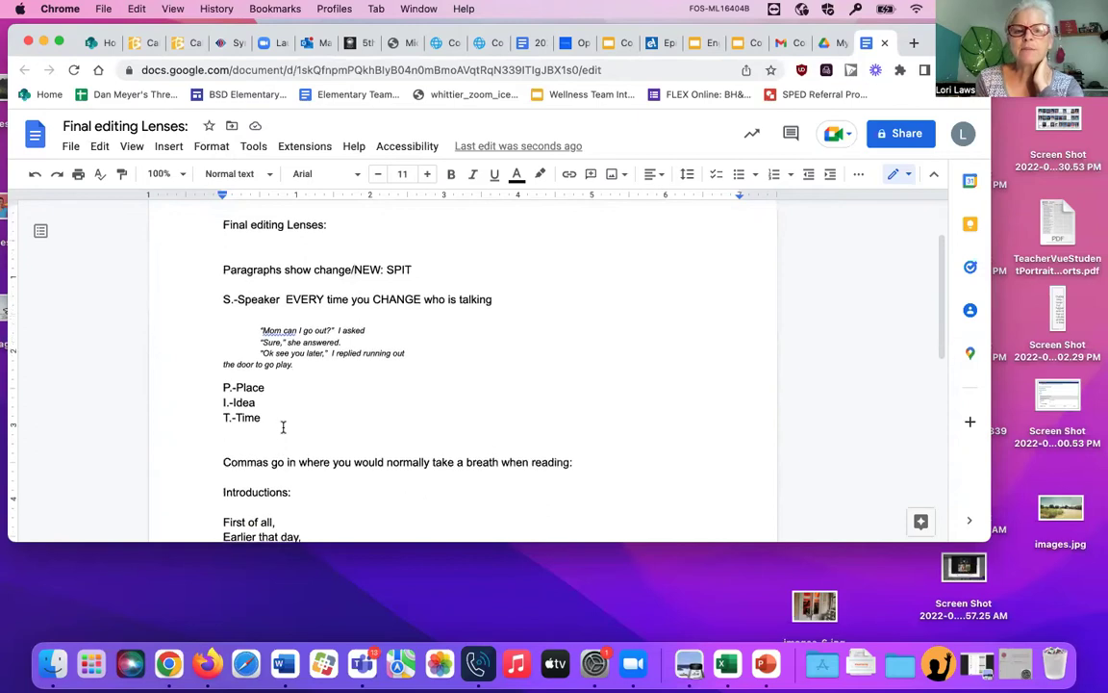
scroll(283, 429, down, 1)
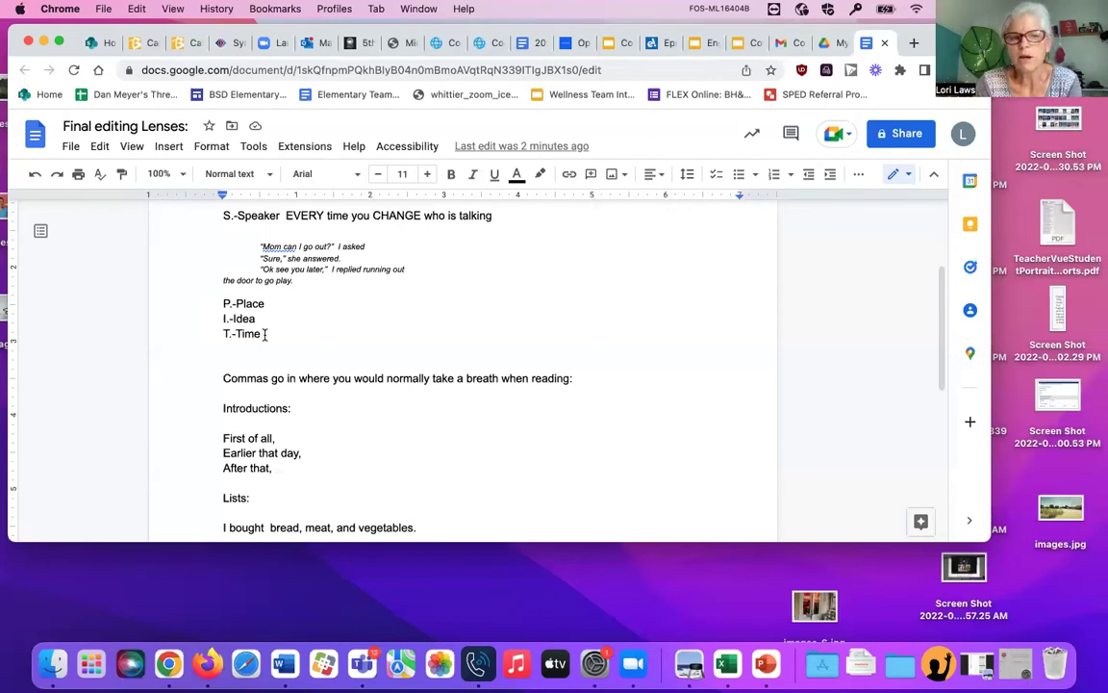
scroll(265, 334, up, 3)
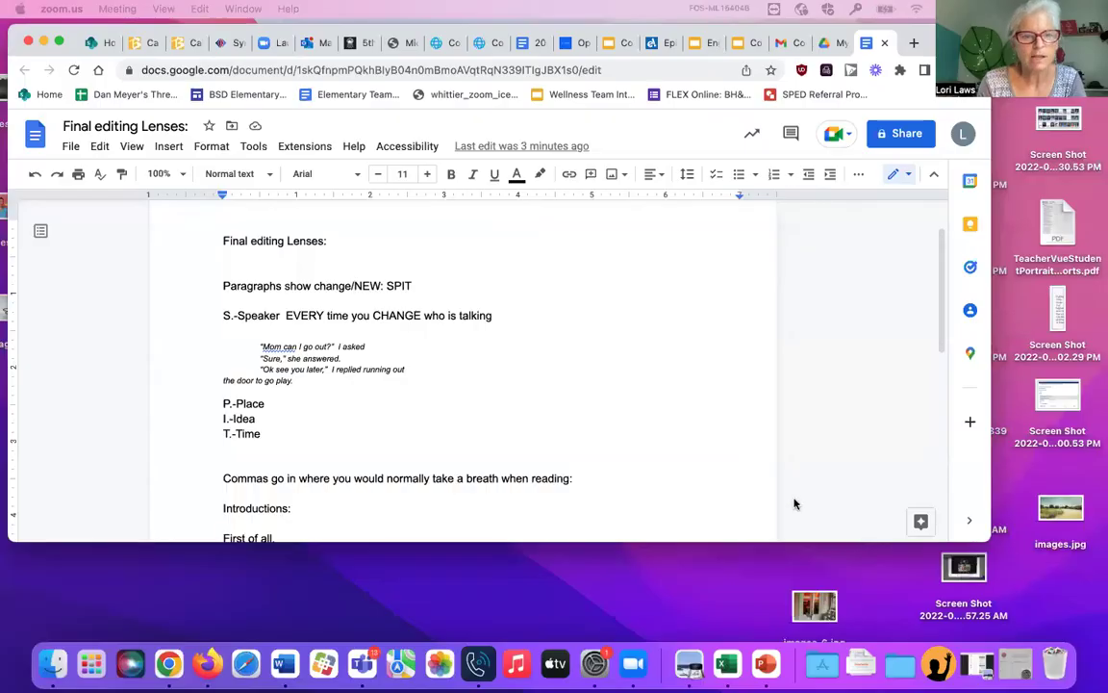
scroll(507, 470, down, 3)
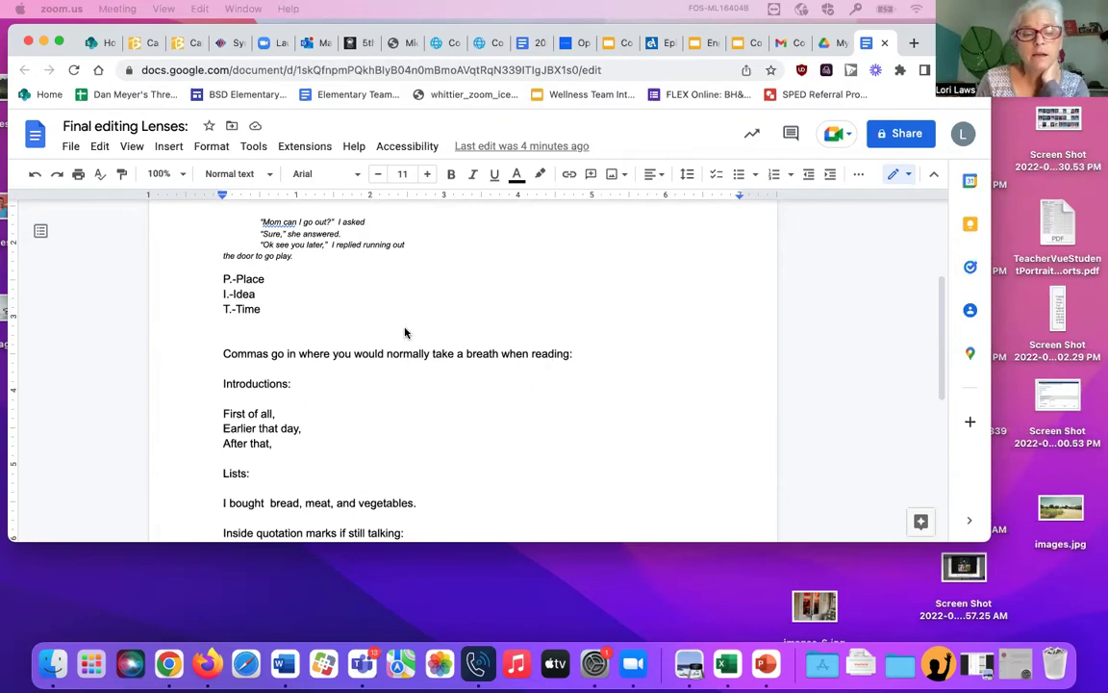
scroll(330, 396, down, 3)
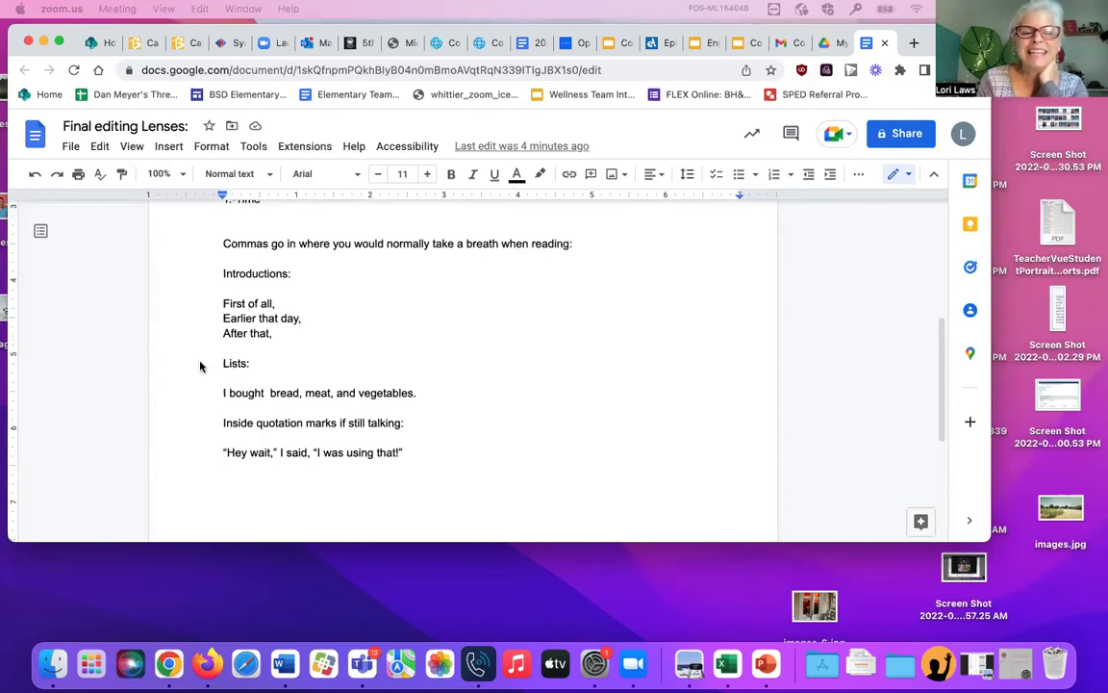
scroll(333, 361, down, 2)
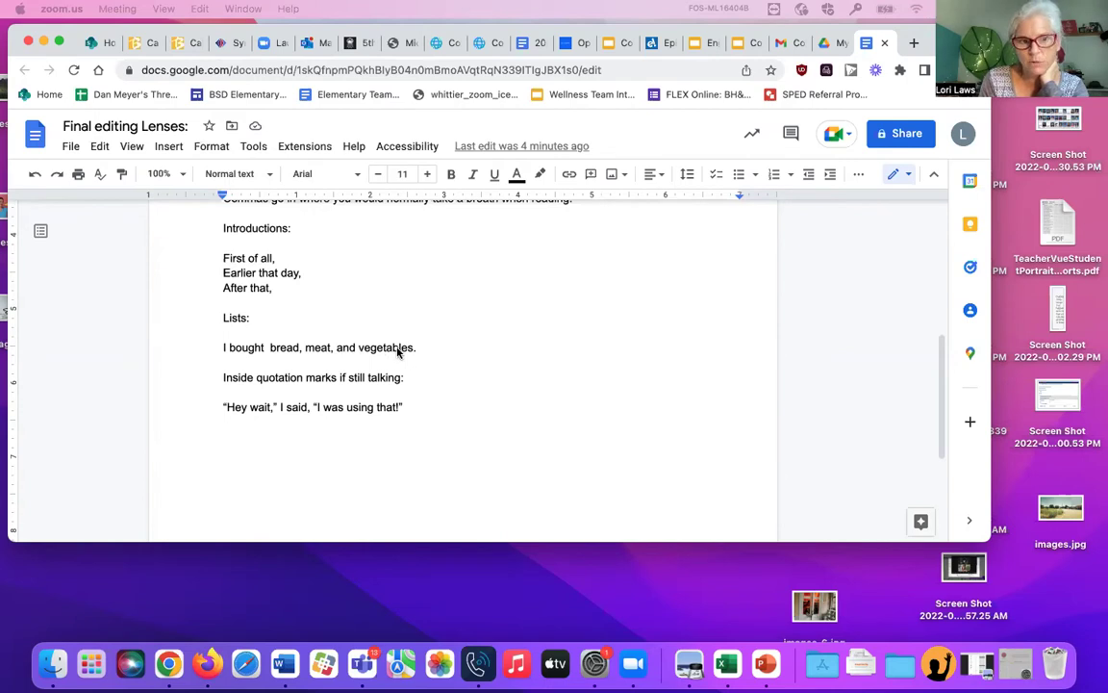
scroll(309, 389, down, 3)
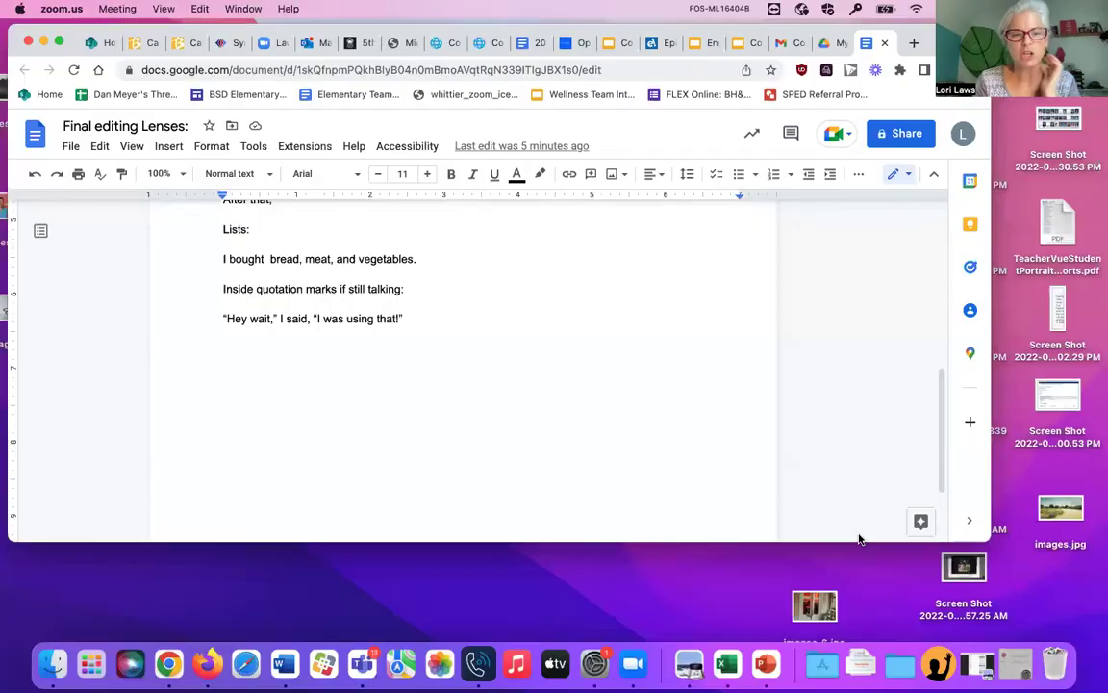
Make the word "Paragraphs" in the SPIT line bold and set its font size to 14
scroll(308, 328, up, 10)
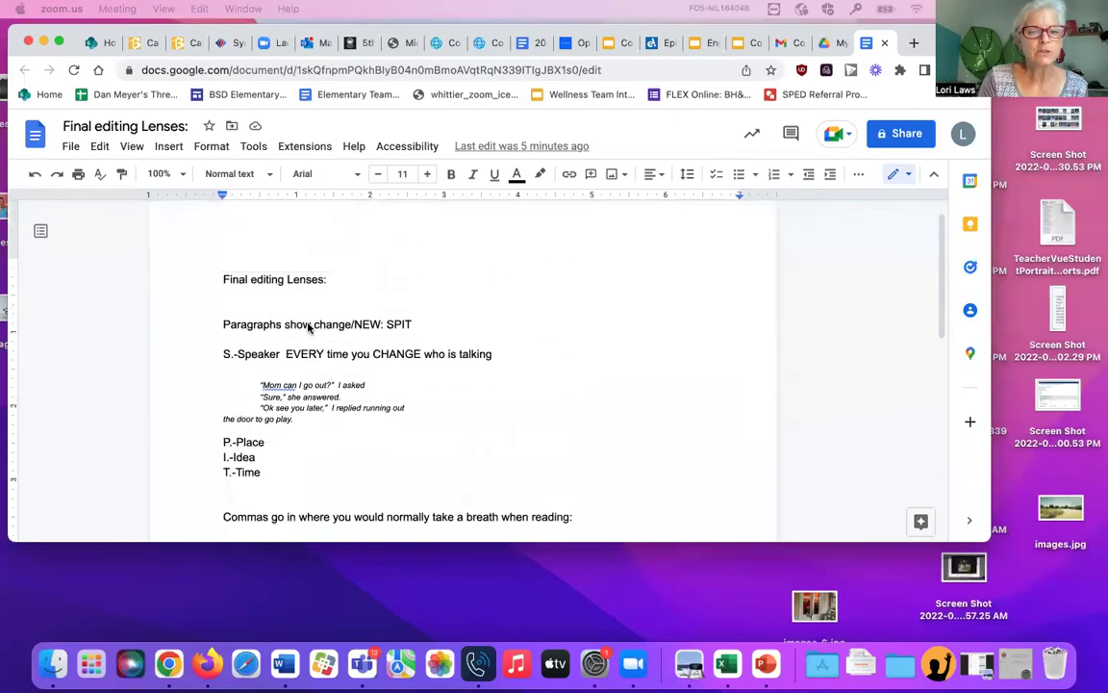
click(223, 323)
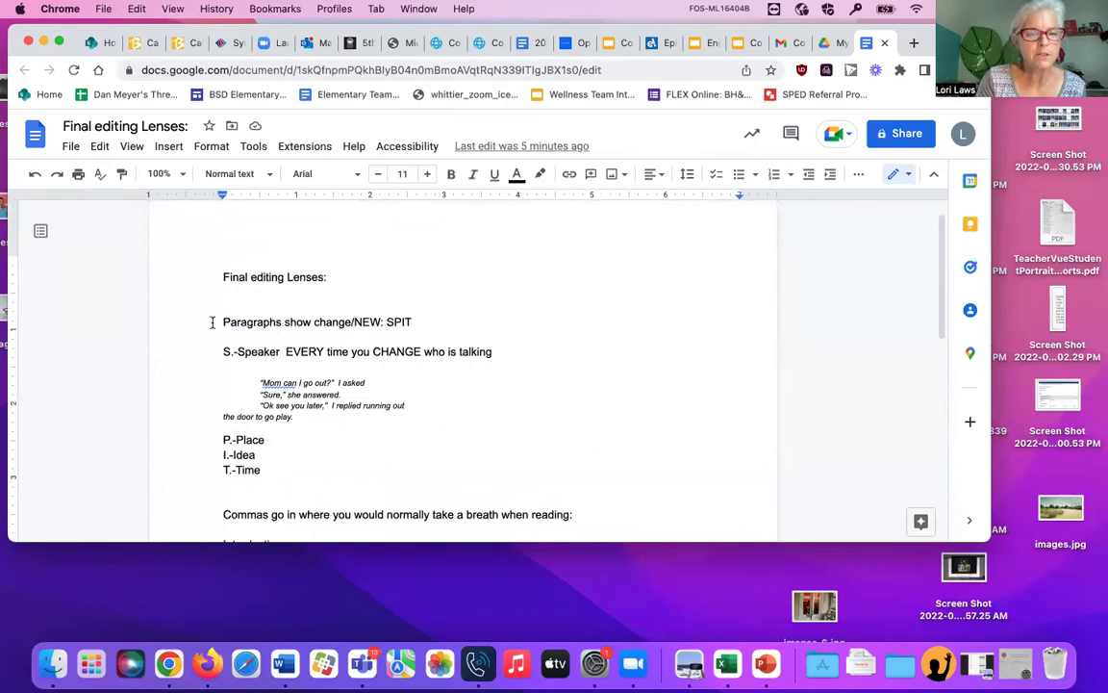
drag(223, 323, 287, 324)
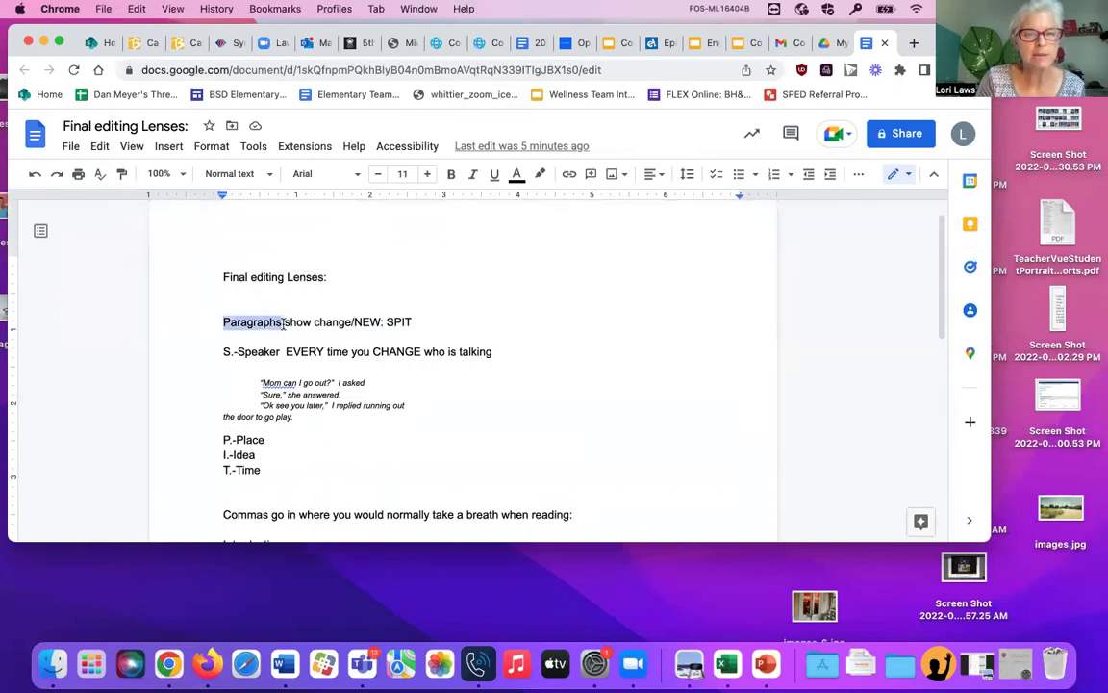
click(450, 175)
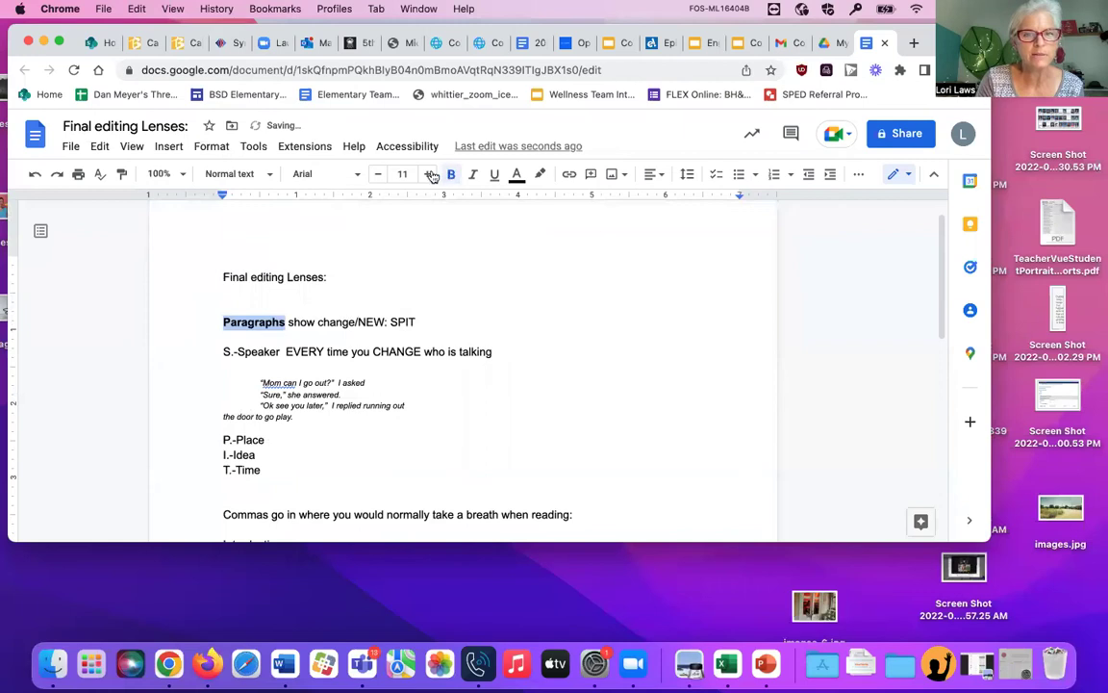
click(403, 174)
click(404, 324)
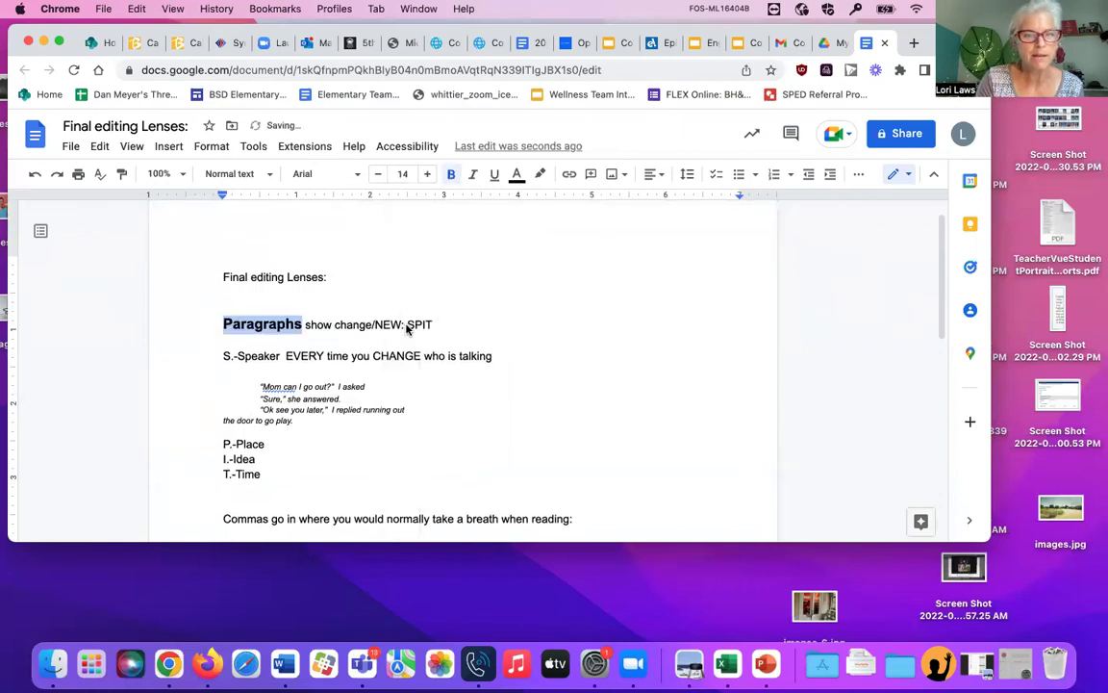
Make the word "Commas" at the start of the comma rule bold and set its font size to 24
scroll(281, 506, down, 3)
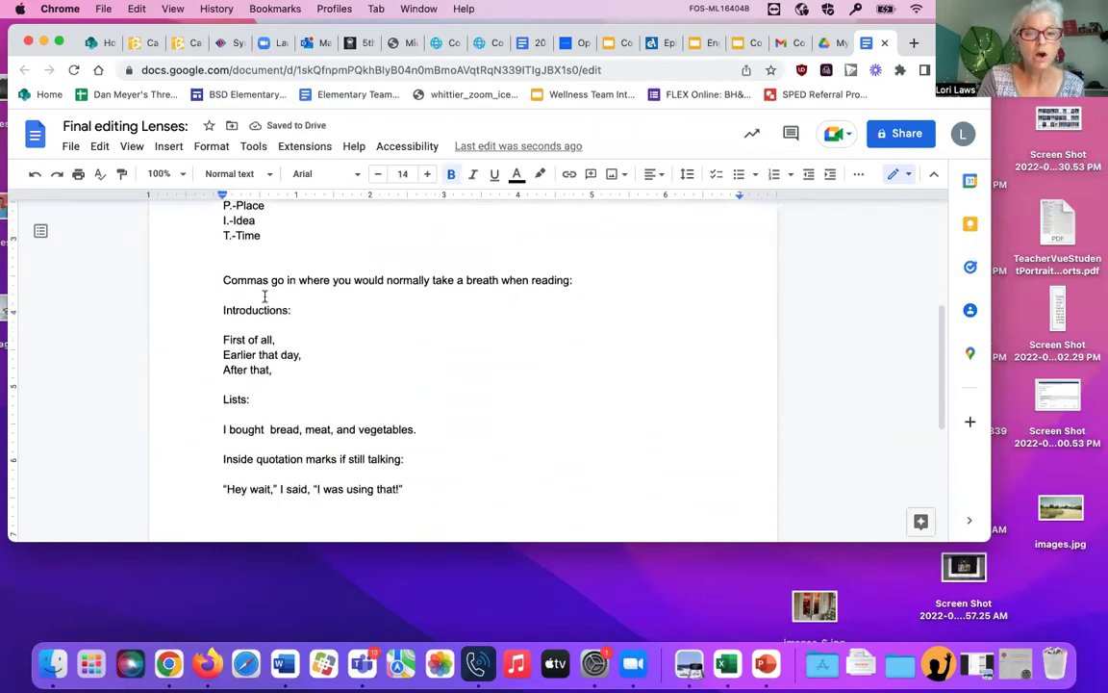
drag(272, 281, 208, 281)
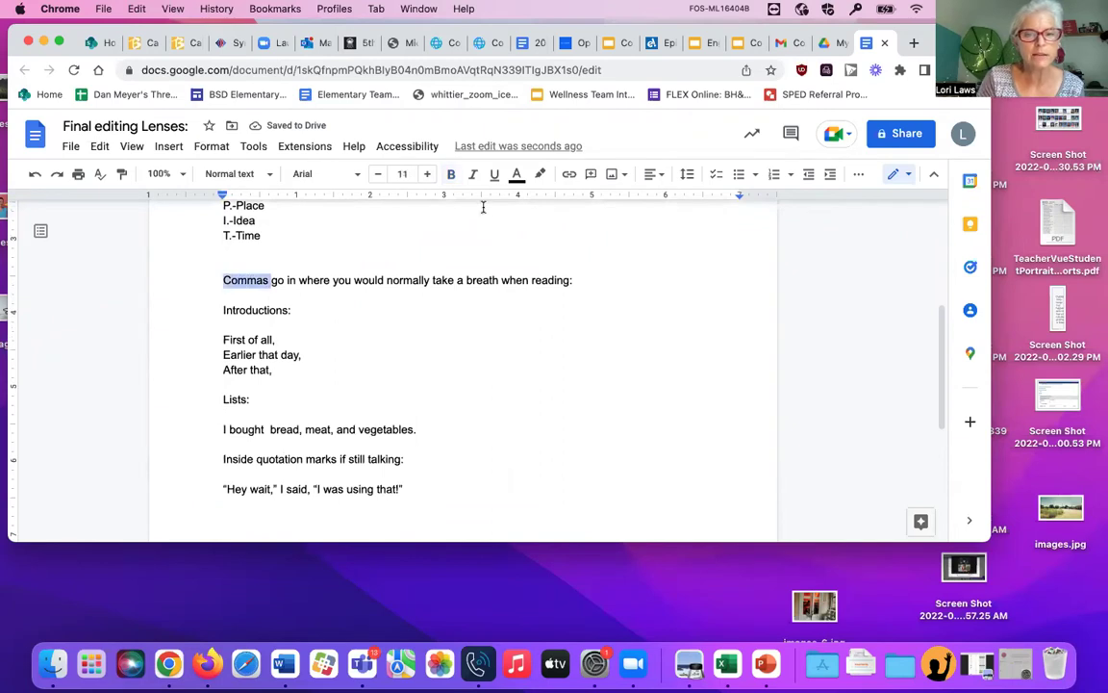
click(452, 174)
click(402, 174)
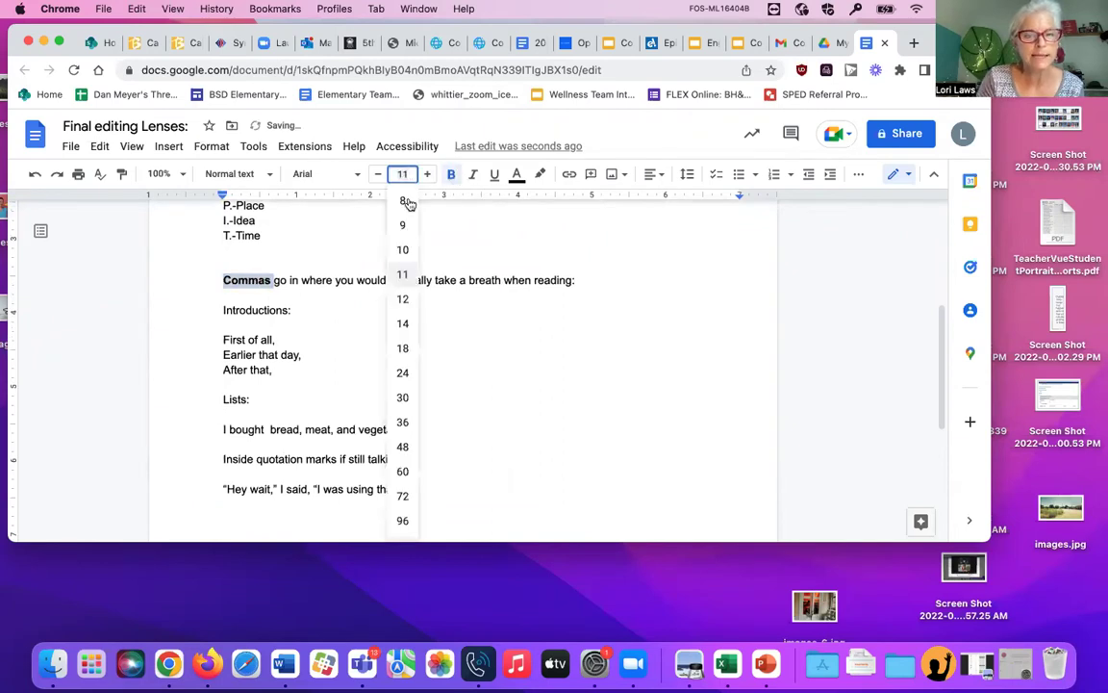
click(404, 445)
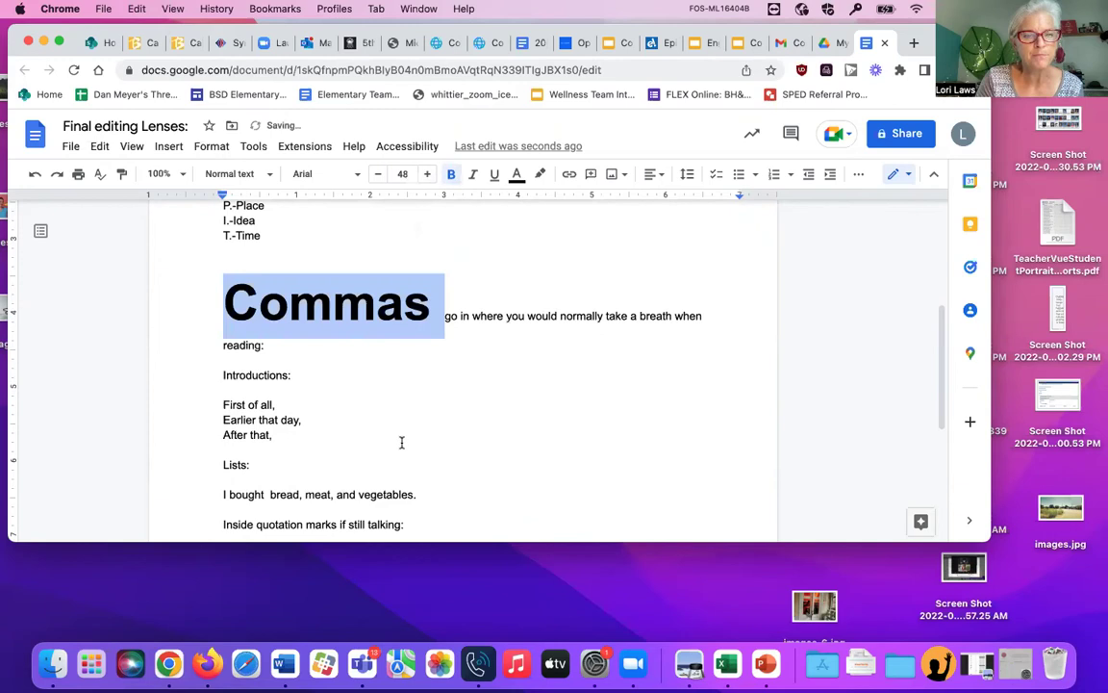
click(402, 174)
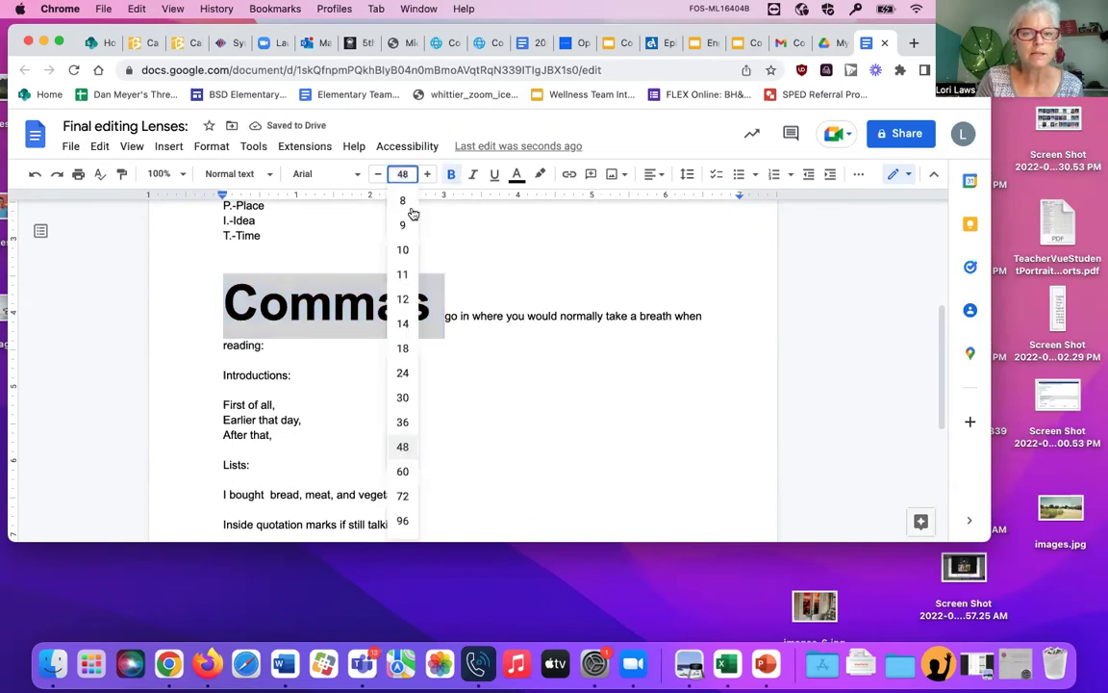
click(405, 379)
Add the line "Figurative Language:" below the "Hey wait" quotation example at the end of the document
scroll(359, 408, down, 5)
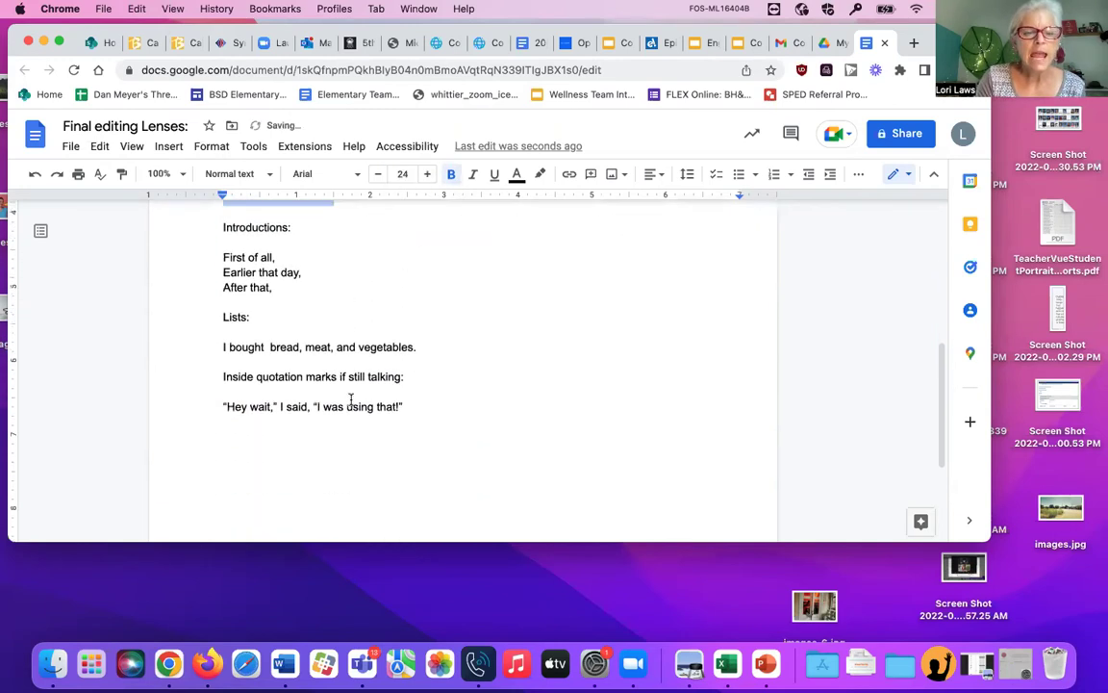
click(407, 257)
key(Return)
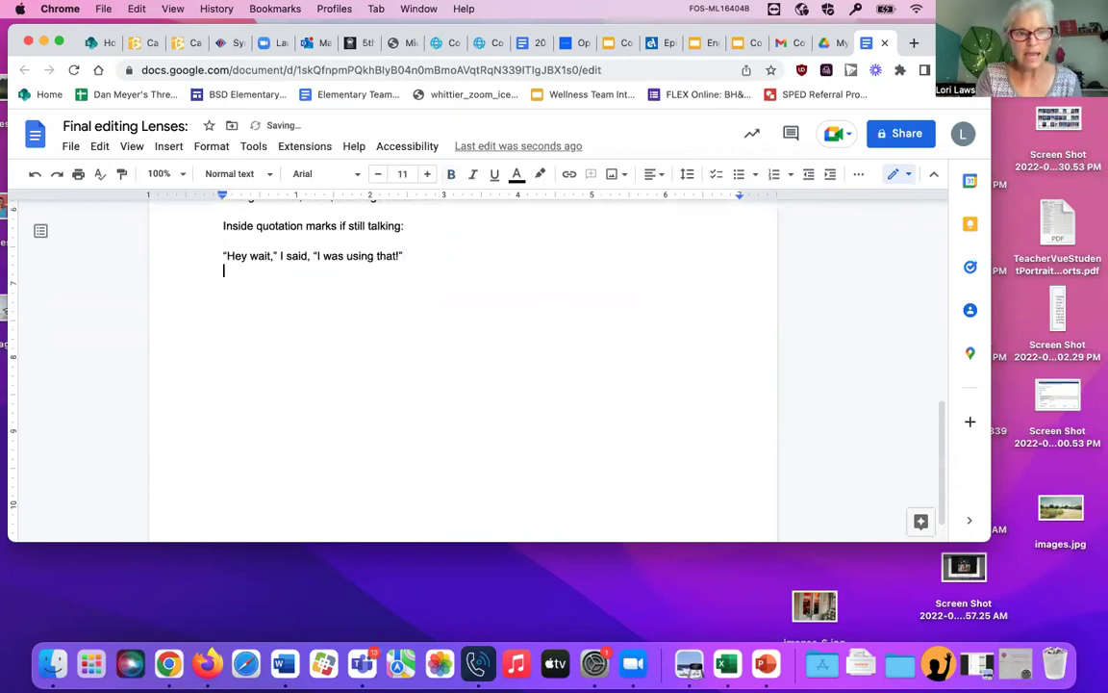
text(Figurative l)
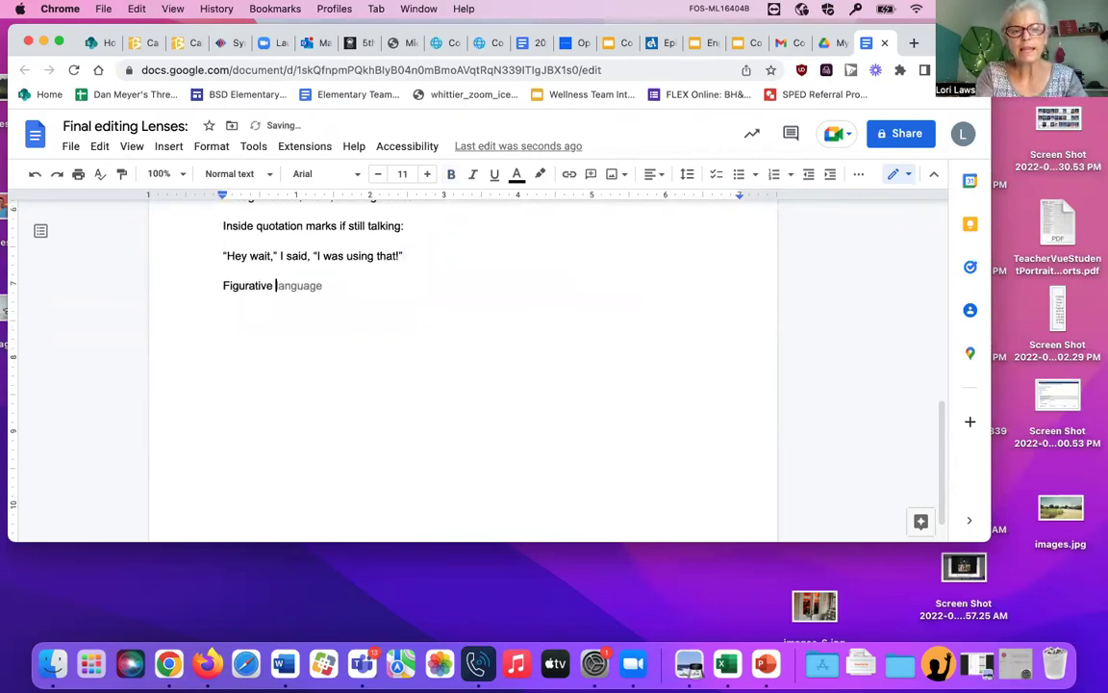
key(BackSpace)
text(Language:)
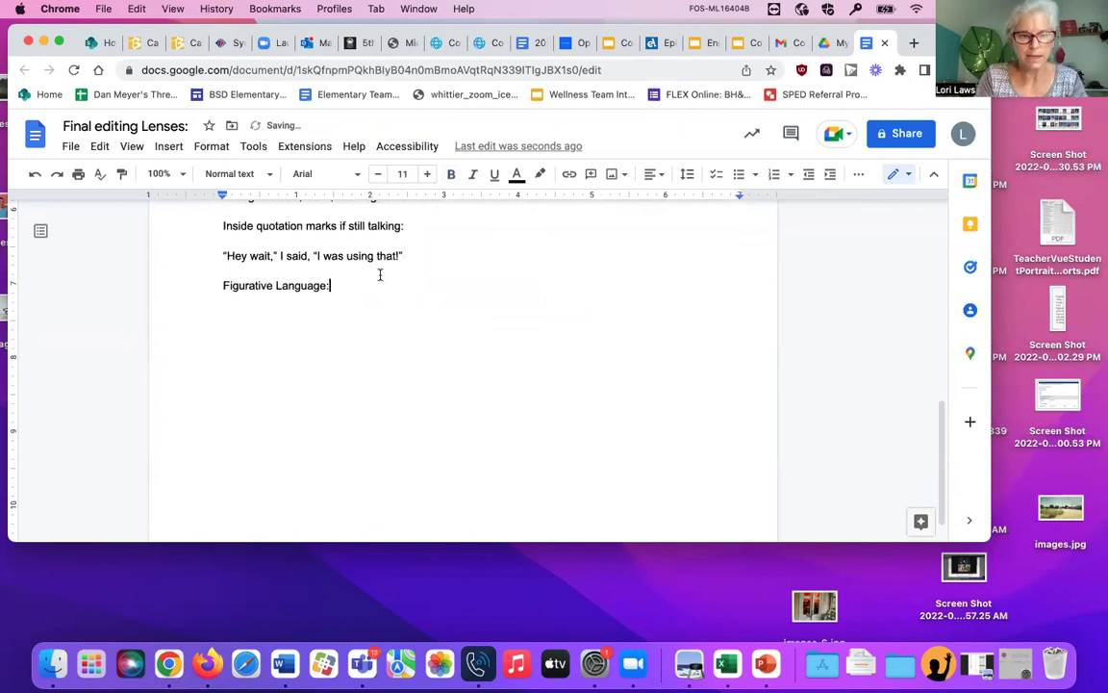
Make the "Figurative Language:" line bold and set its font size to 36
drag(339, 286, 222, 286)
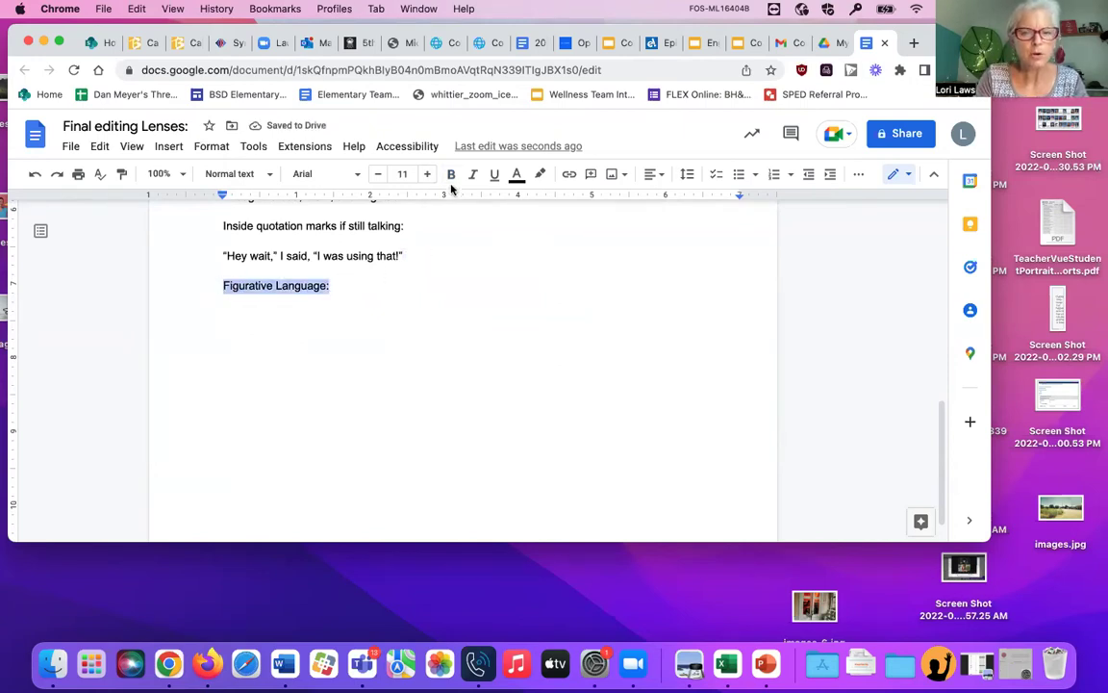
key(super+b)
click(409, 174)
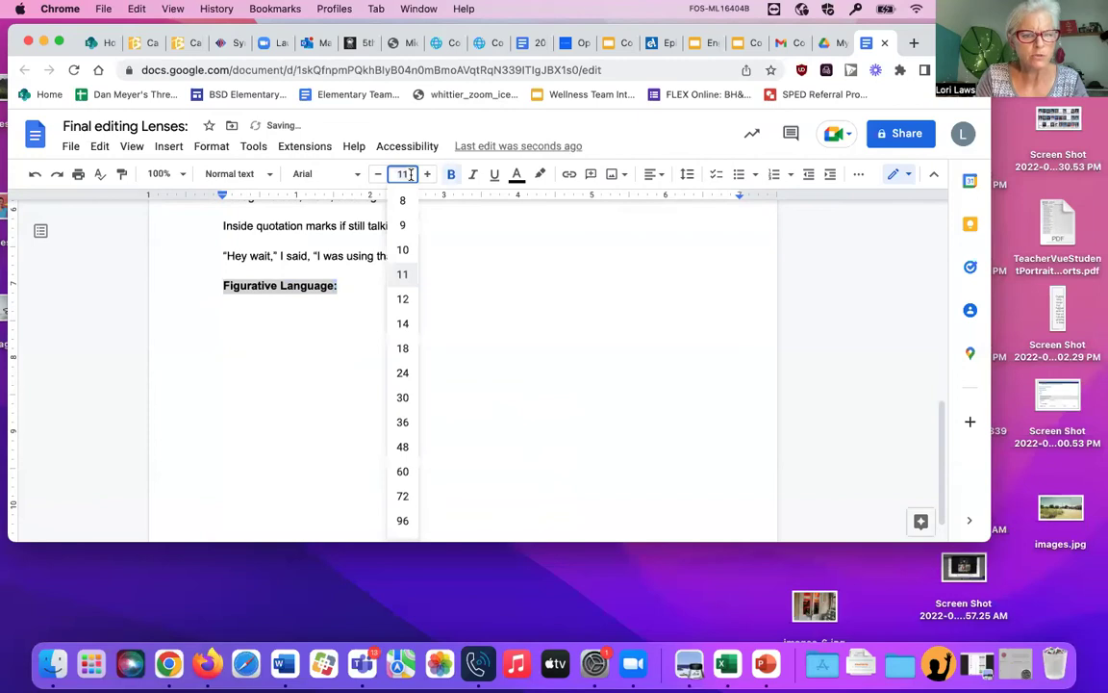
click(403, 422)
Add the line "Similes- like or as to compare" below the "Figurative Language:" heading, leaving a blank line between them
click(599, 311)
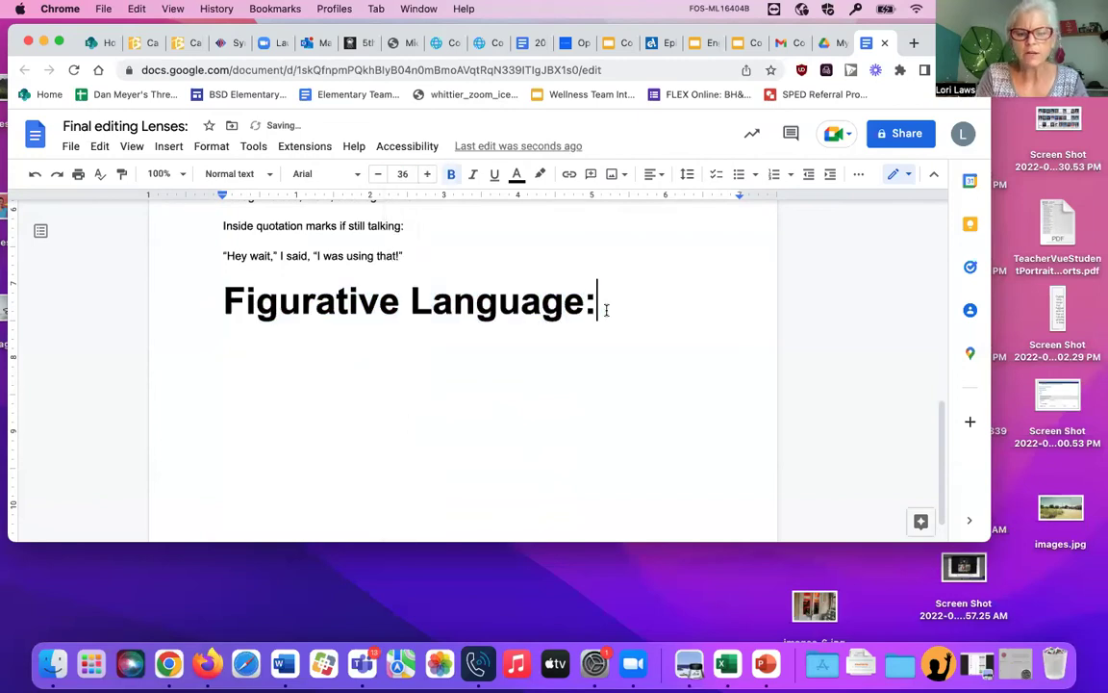
key(Return)
key(Return)
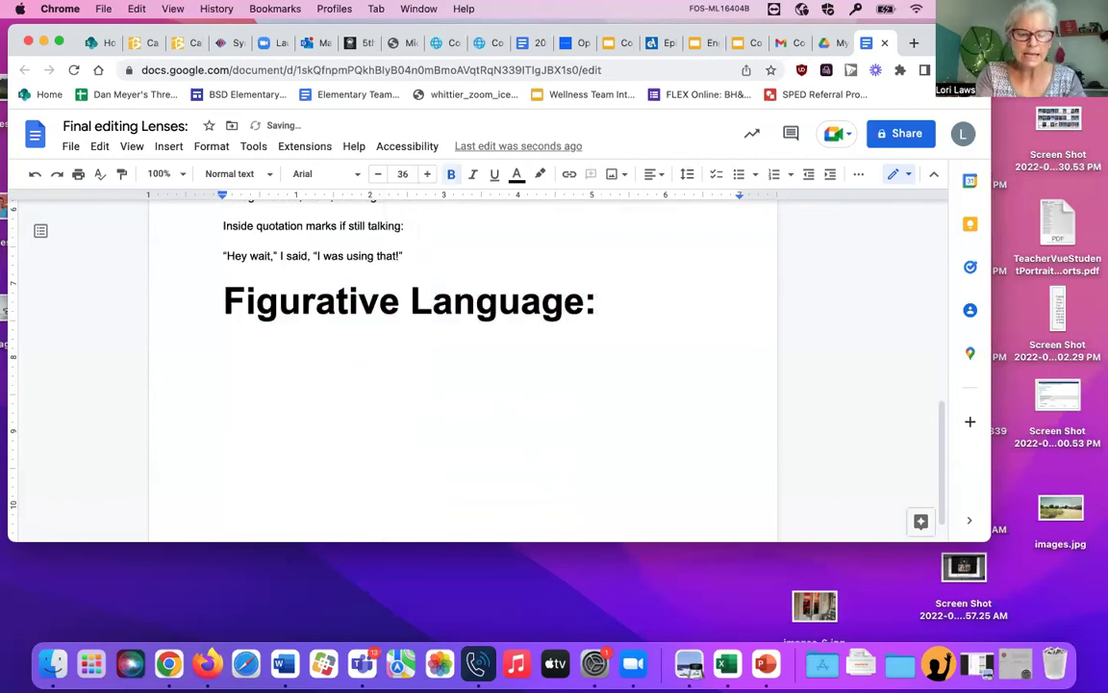
text(Similes-)
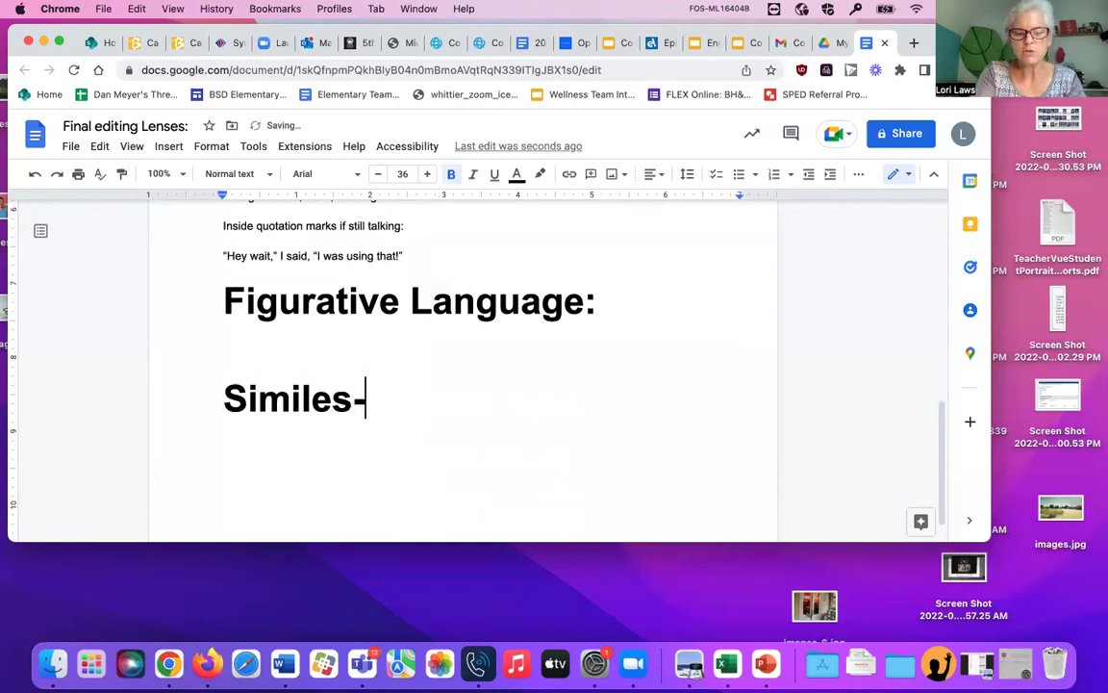
text( like or as to compate)
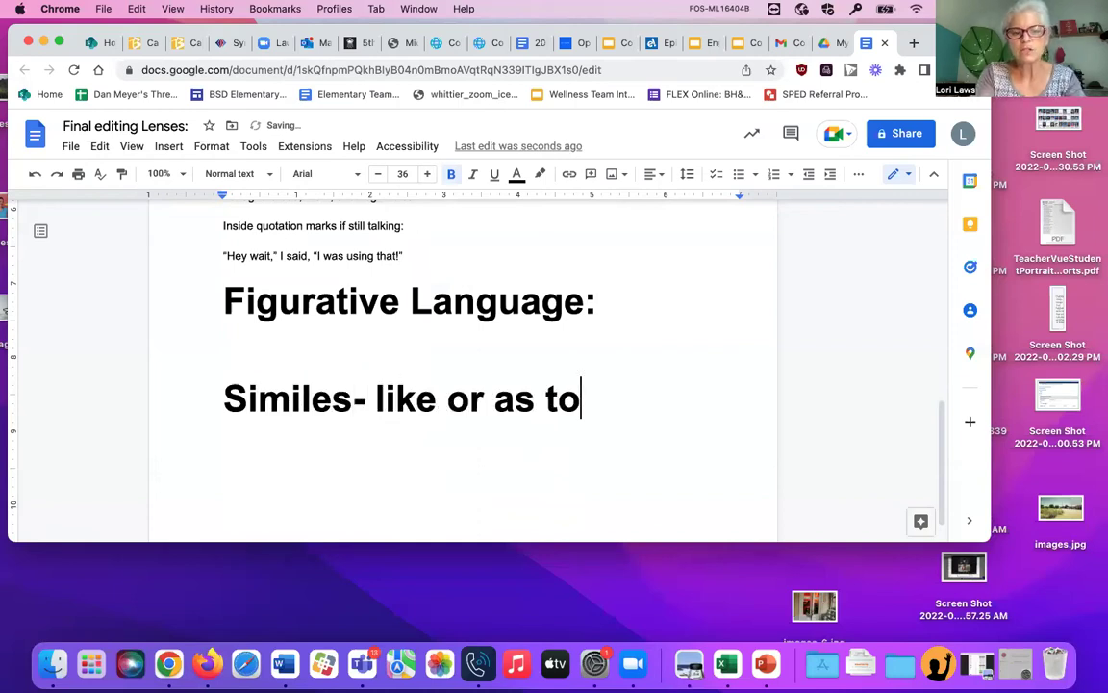
key(BackSpace)
key(BackSpace)
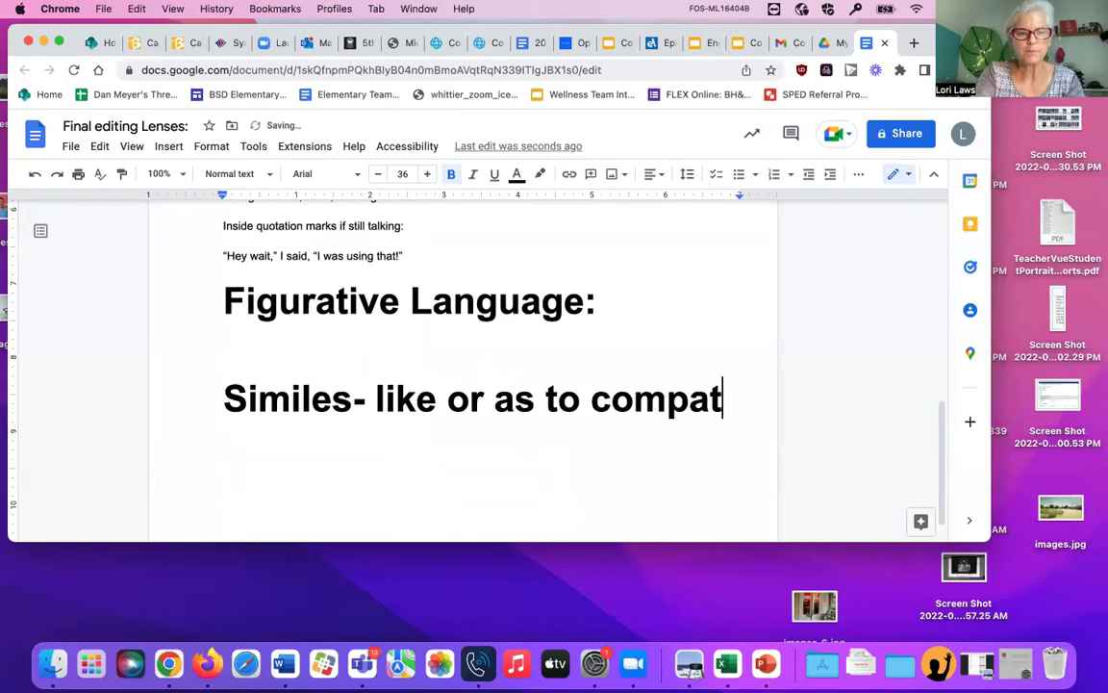
text(re)
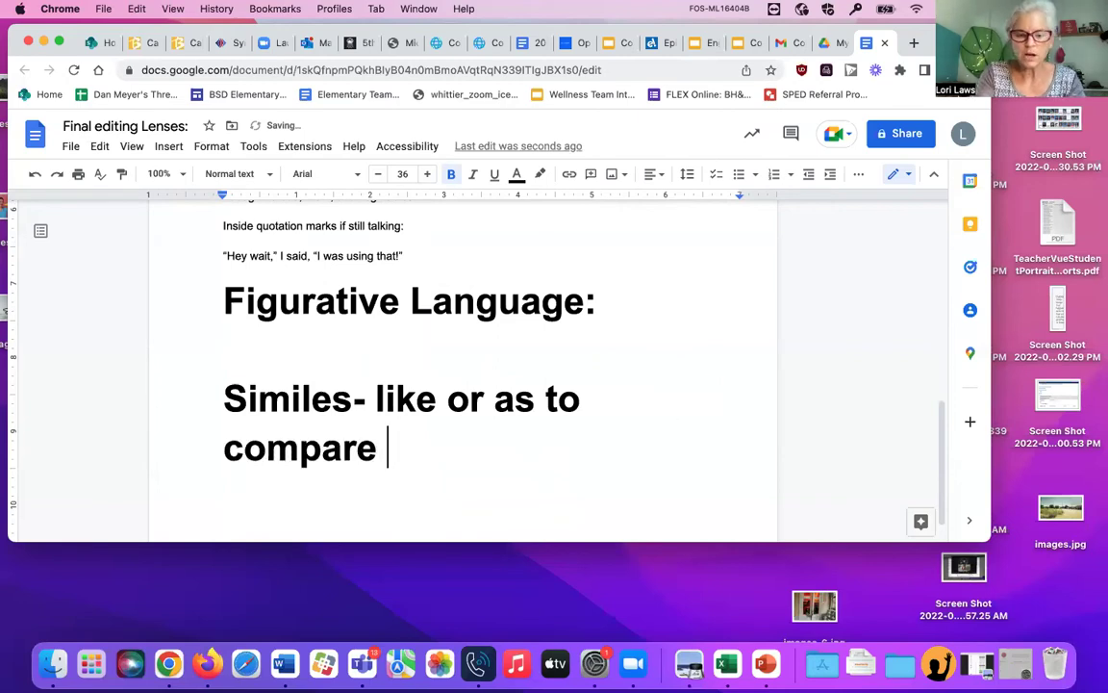
Set the font size to 8 and add the example "As gentle as a lamb" after "compare" on the similes line
click(396, 174)
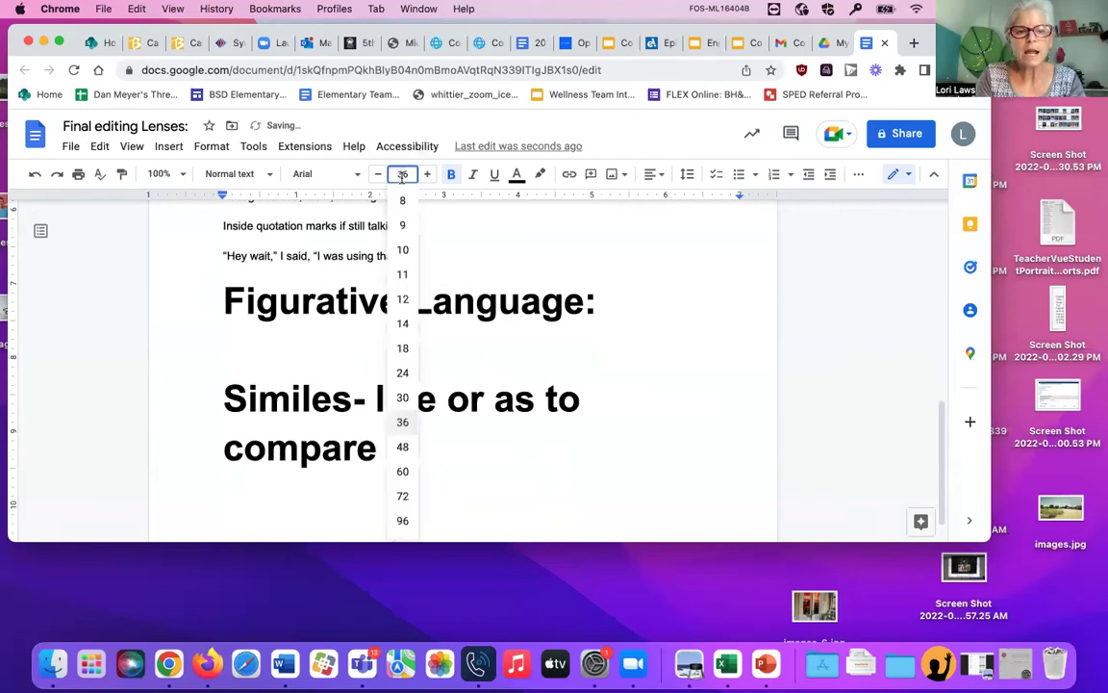
click(402, 195)
text(A)
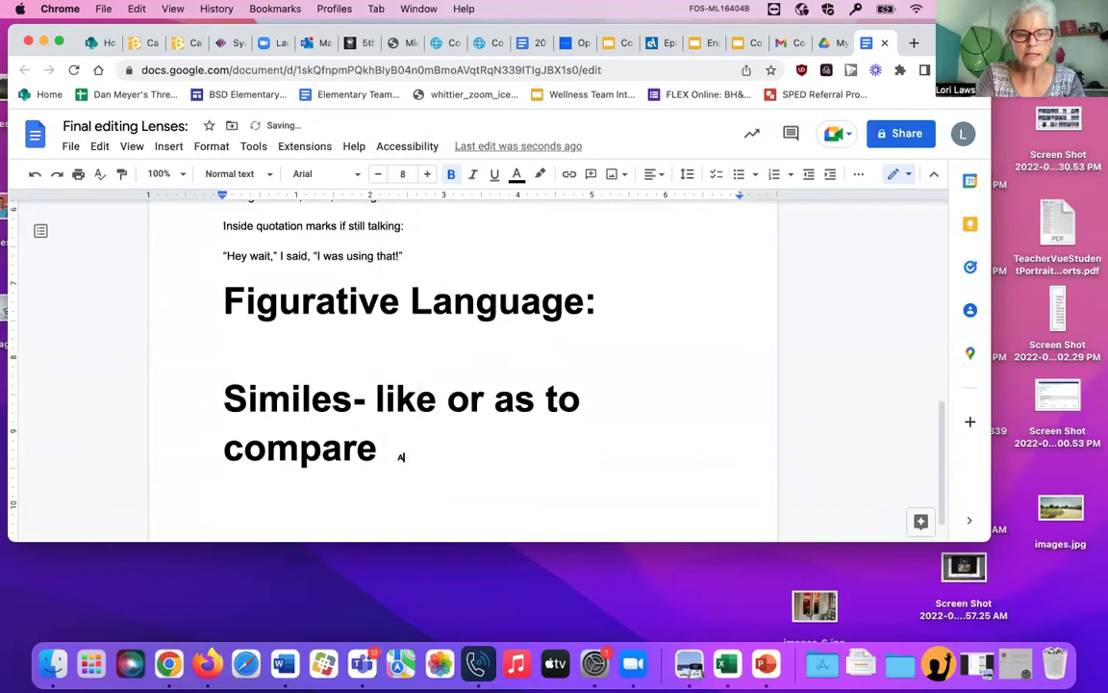
text(s gentle as a lamb)
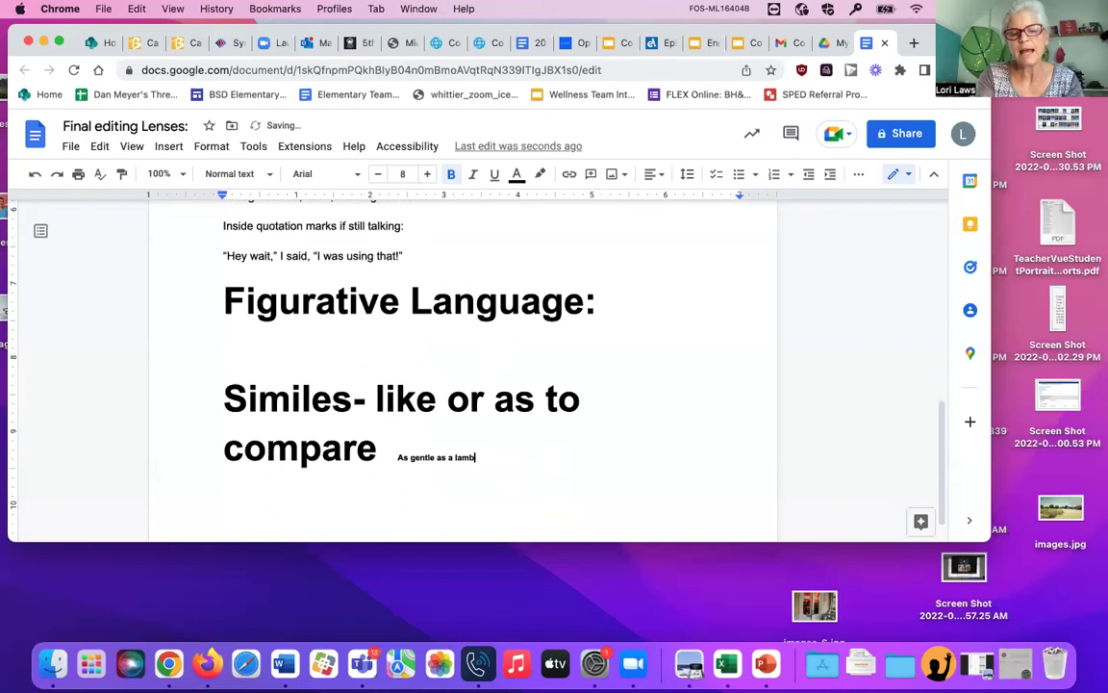
Add the line "Hyperbole- I was freezing to death!" below the similes entry
key(Return)
key(ctrl+Return)
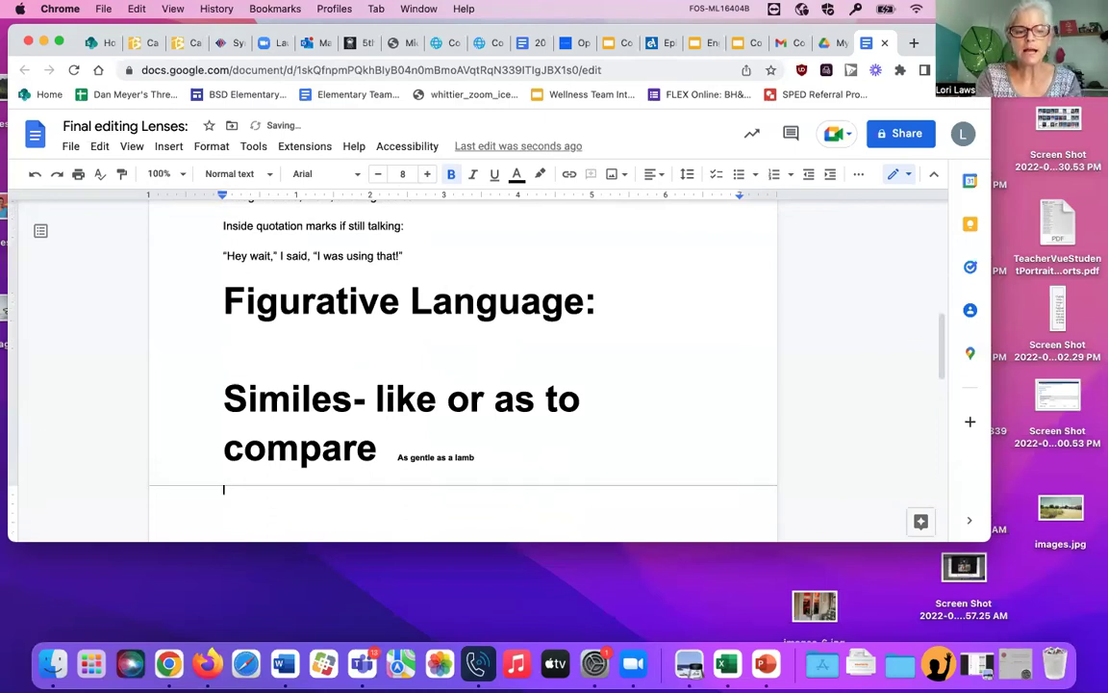
text(H)
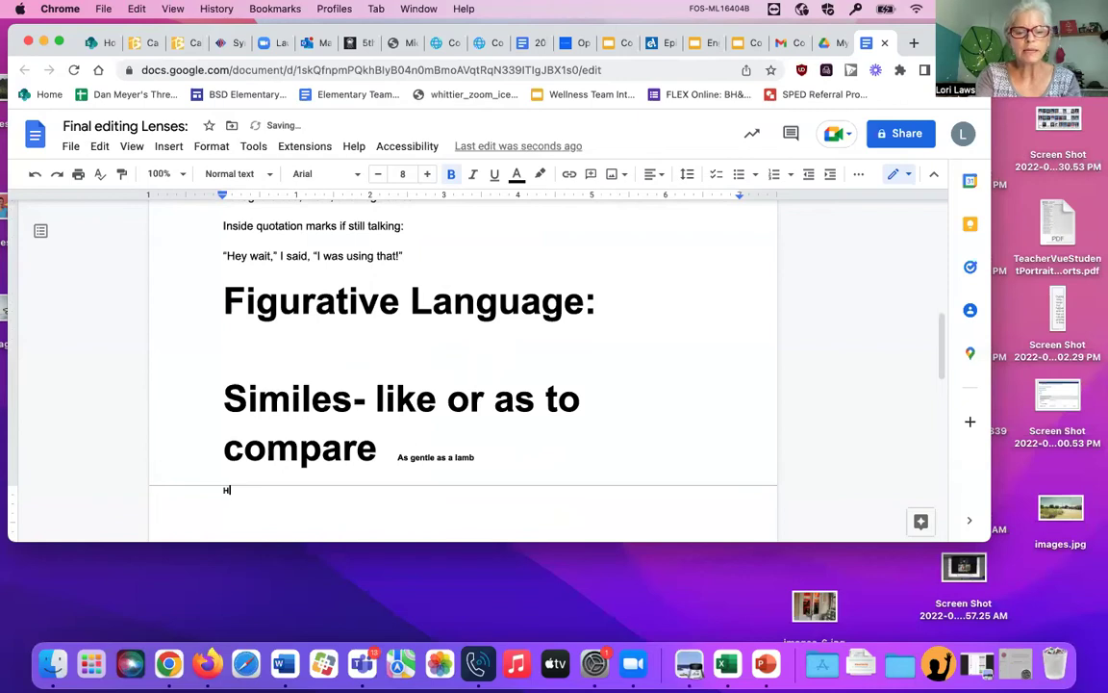
text(yperbole-   I was freez)
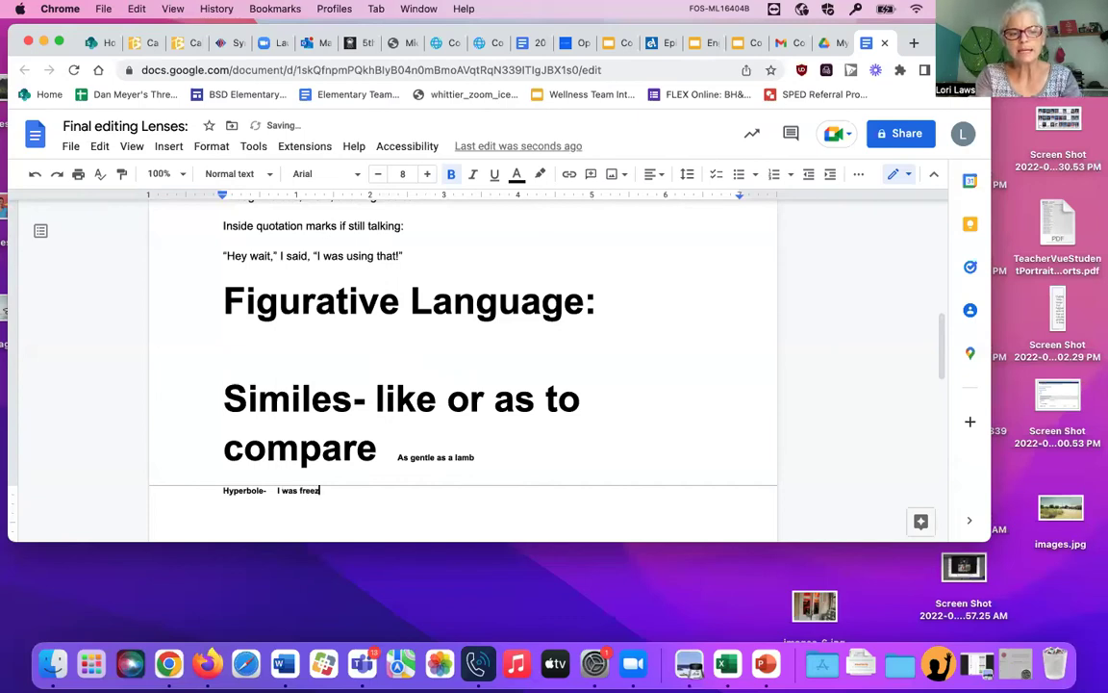
text(to death!)
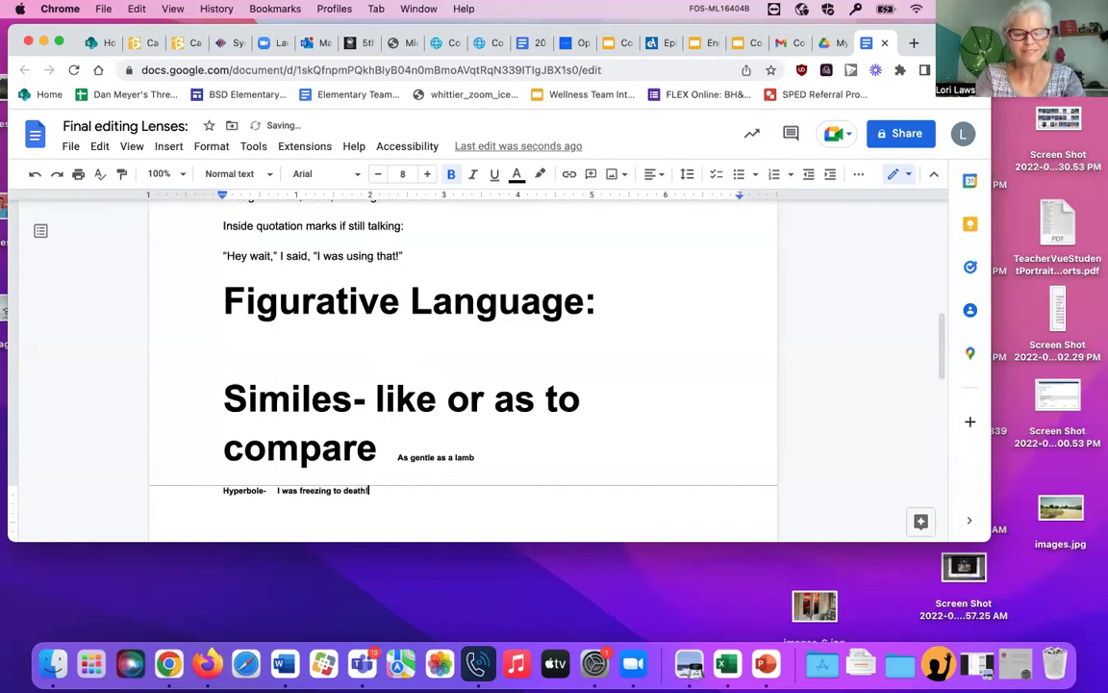
Add the line "Personification: I wrote so much my pen was tired!" below the hyperbole line
key(Return)
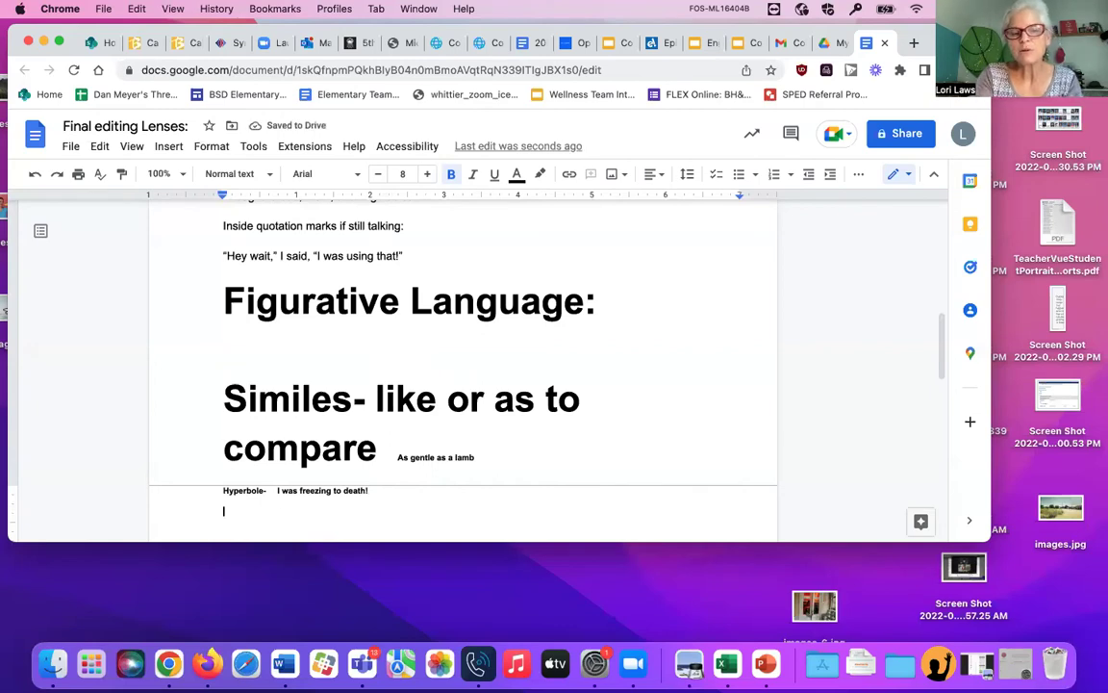
text(Personifica)
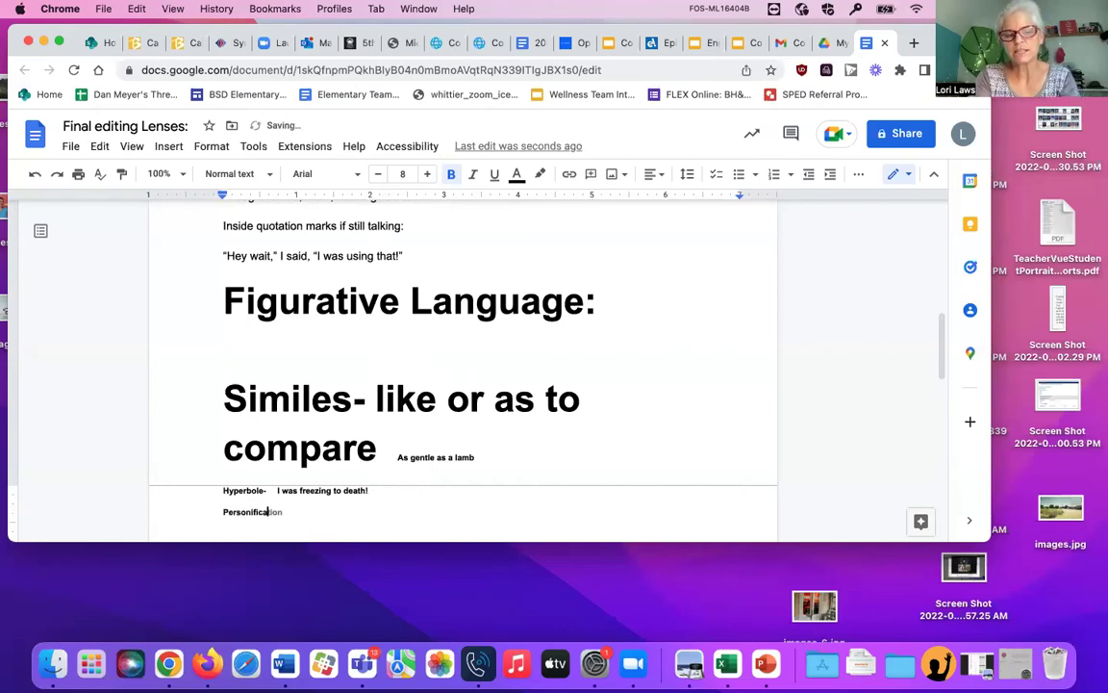
text(tion:)
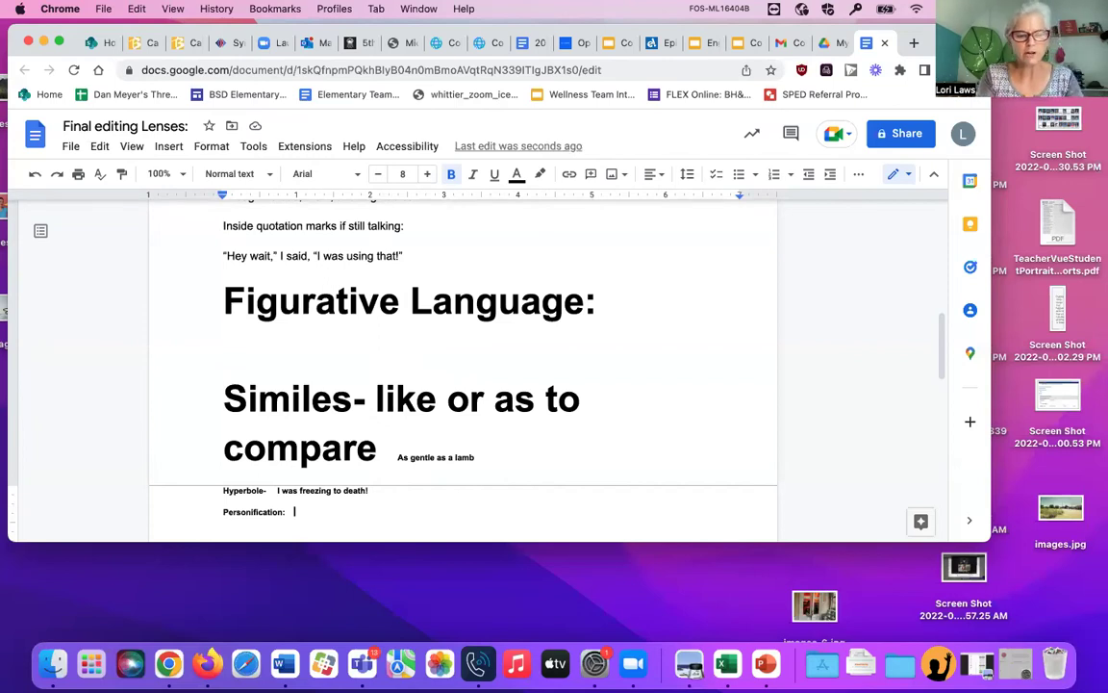
text(I wrote)
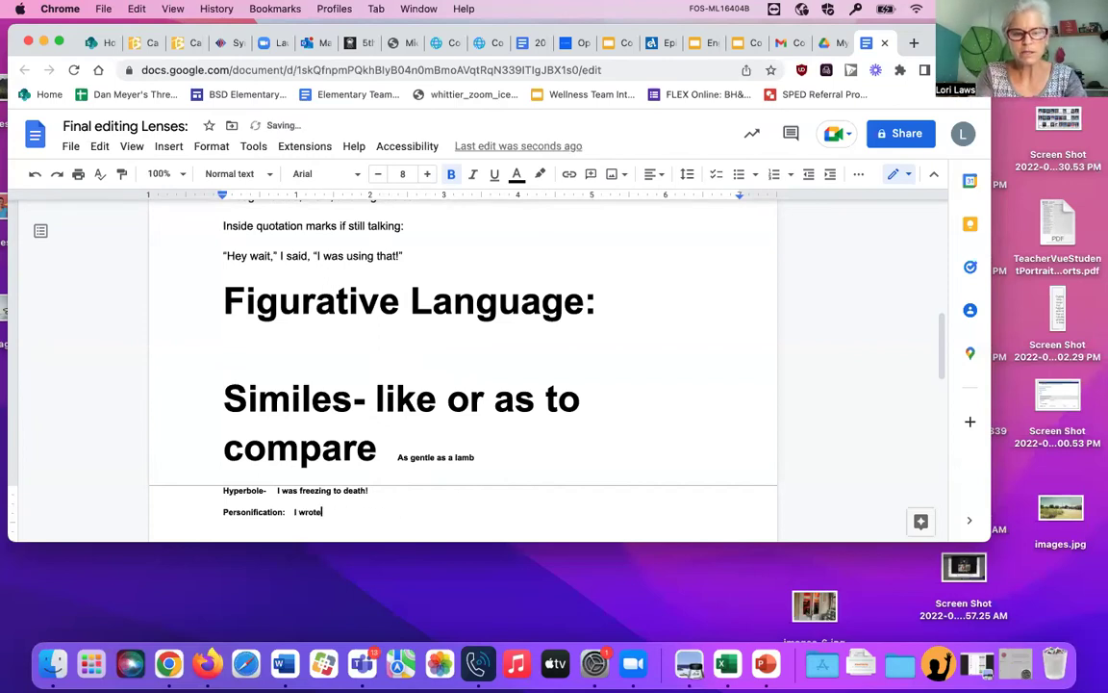
text( so much my p)
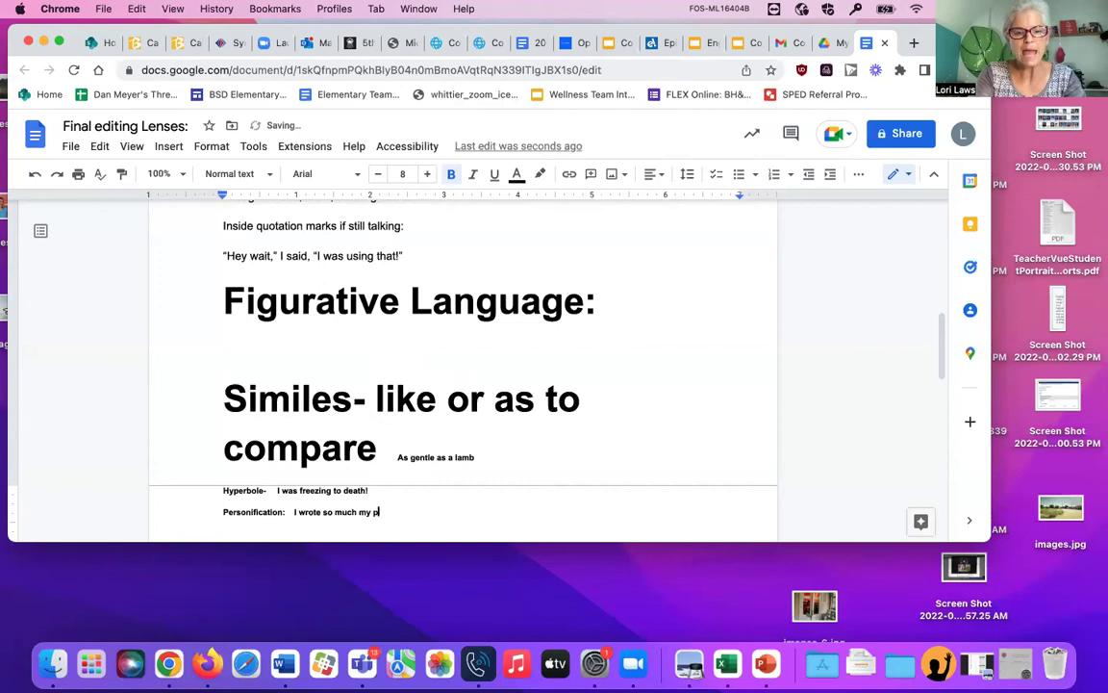
text(en was)
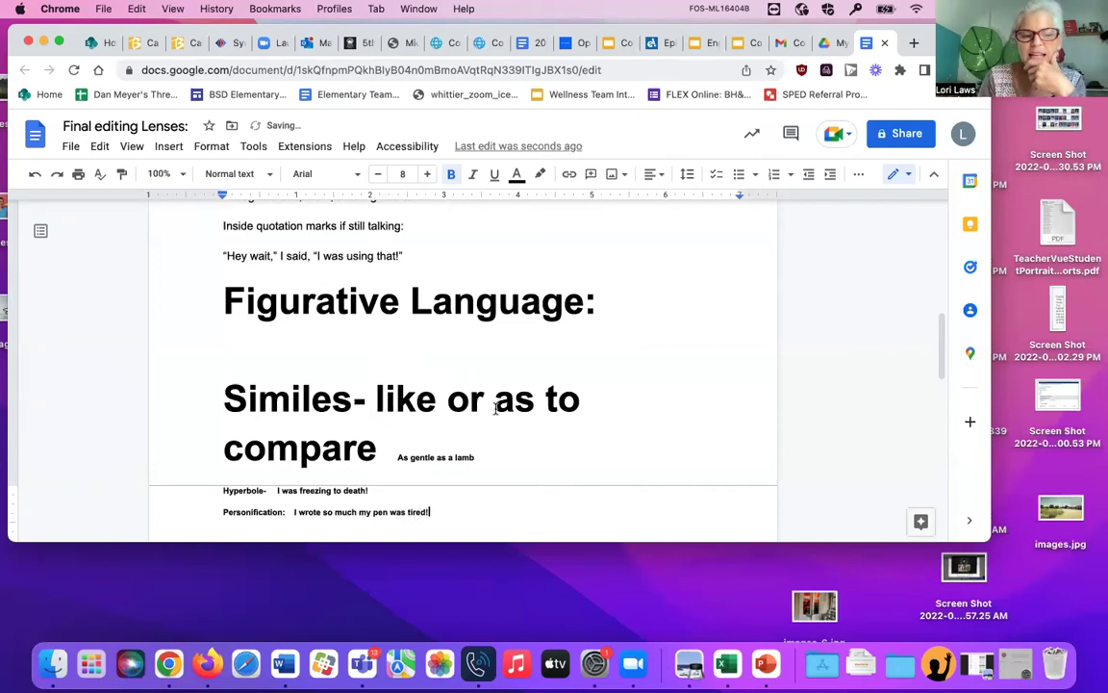
text( tired!  )
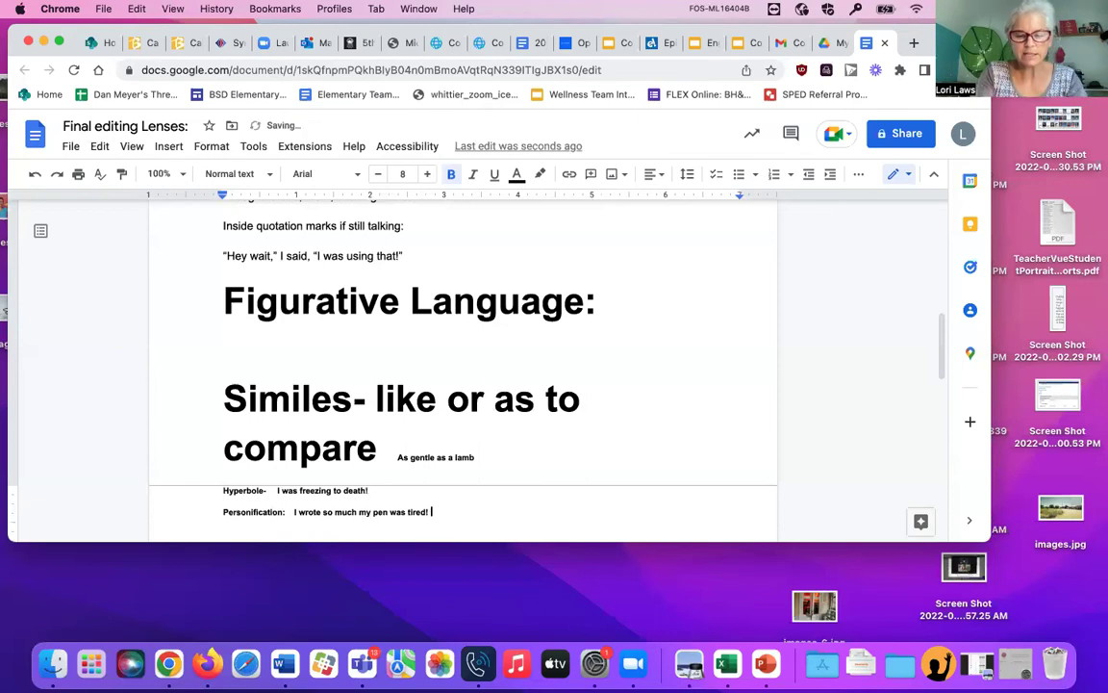
Append the explanation "(give a non person characteristics of a person." to the personification example
text((give a )
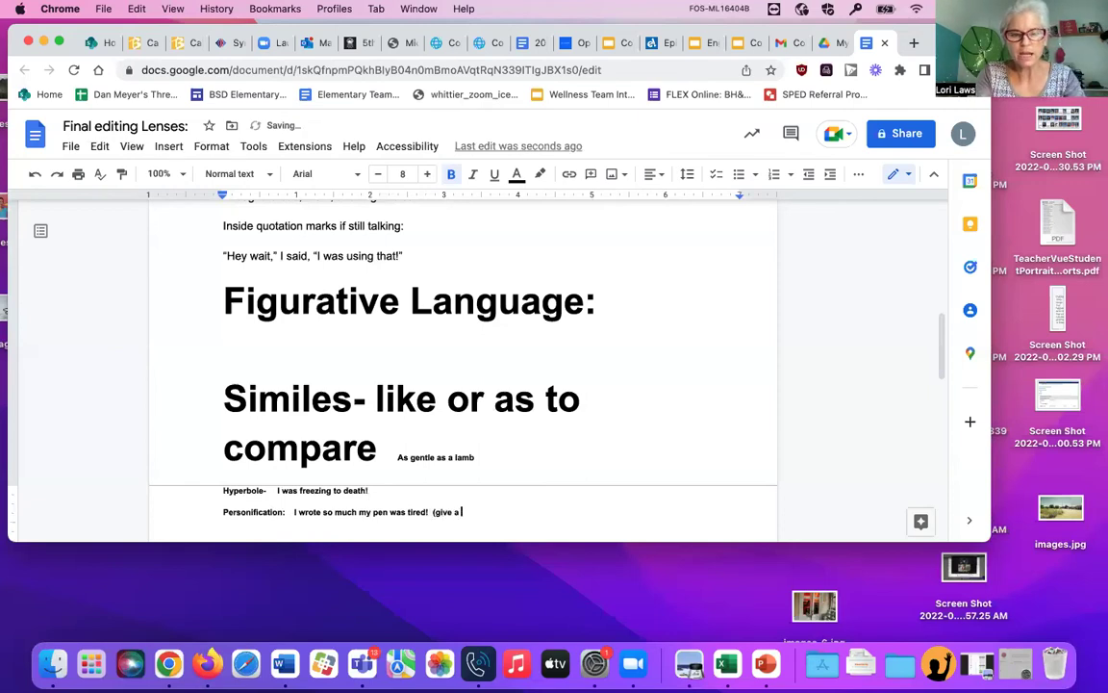
text(non person )
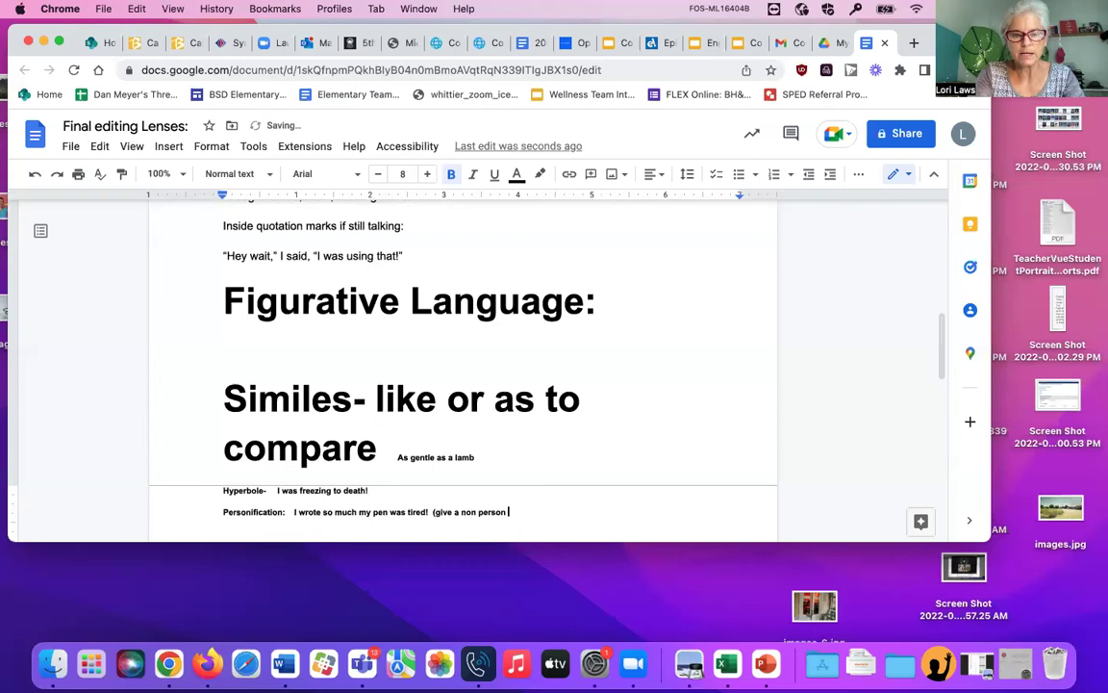
text(chara)
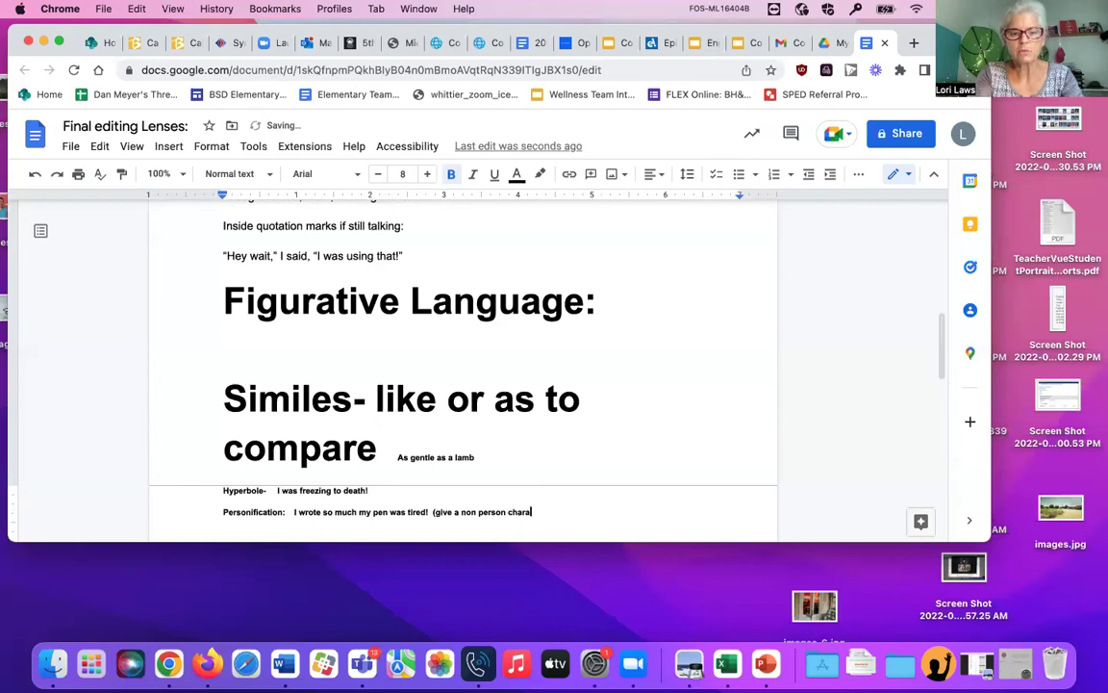
text(cteristics)
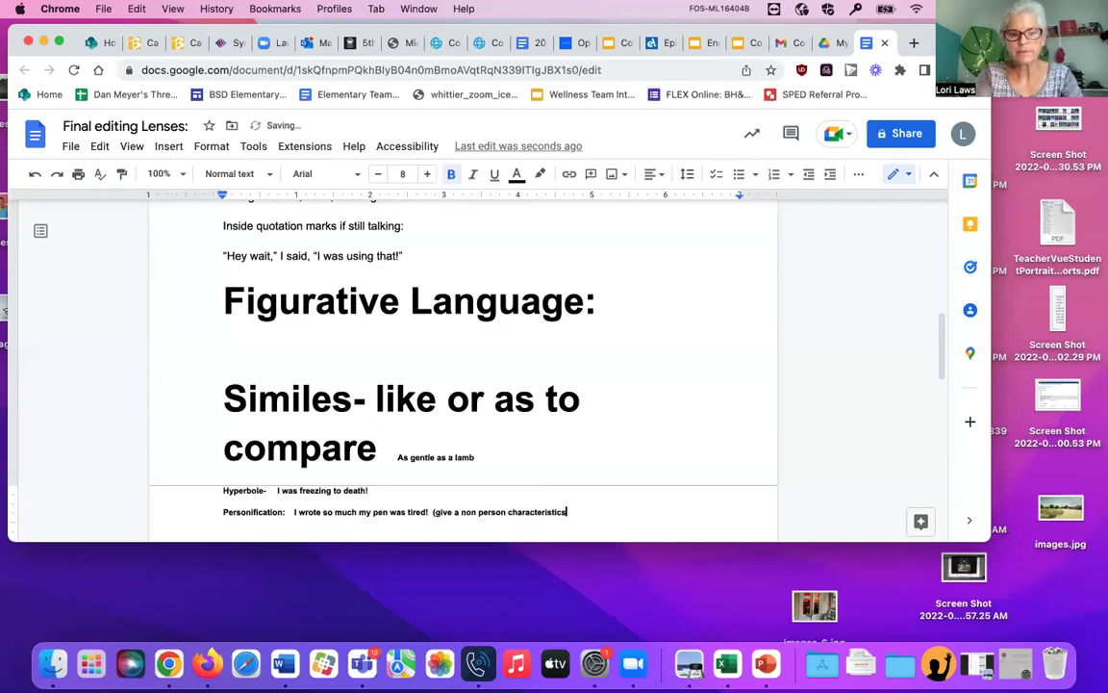
text( of a person.)
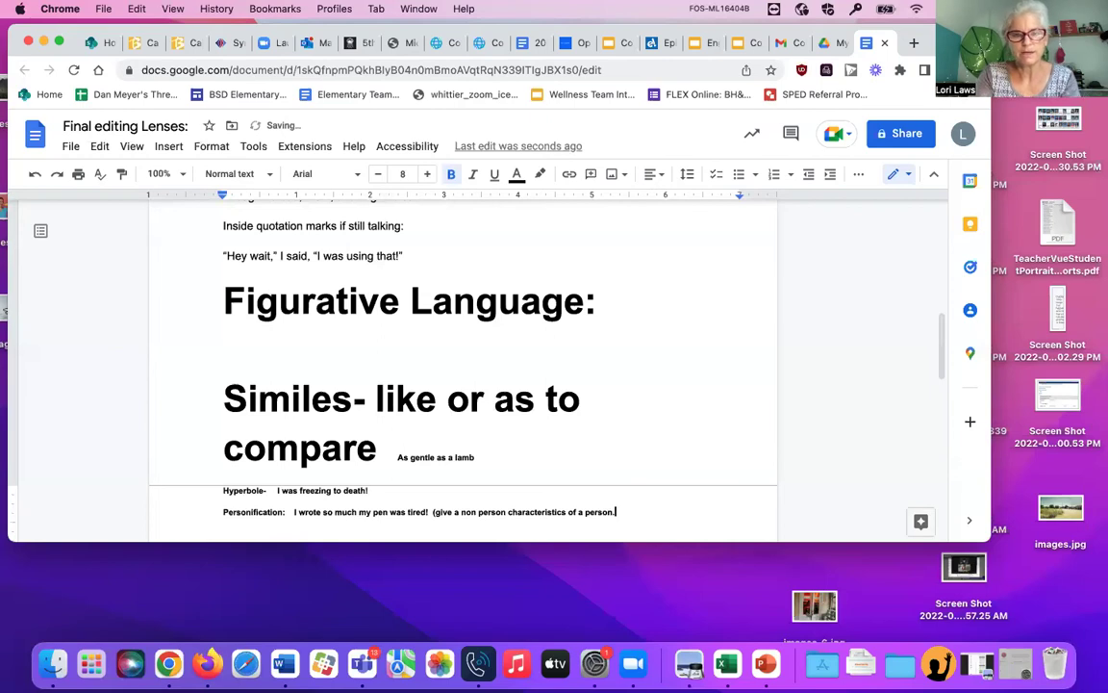
Set the document's general sharing access to Anyone with the link
click(901, 136)
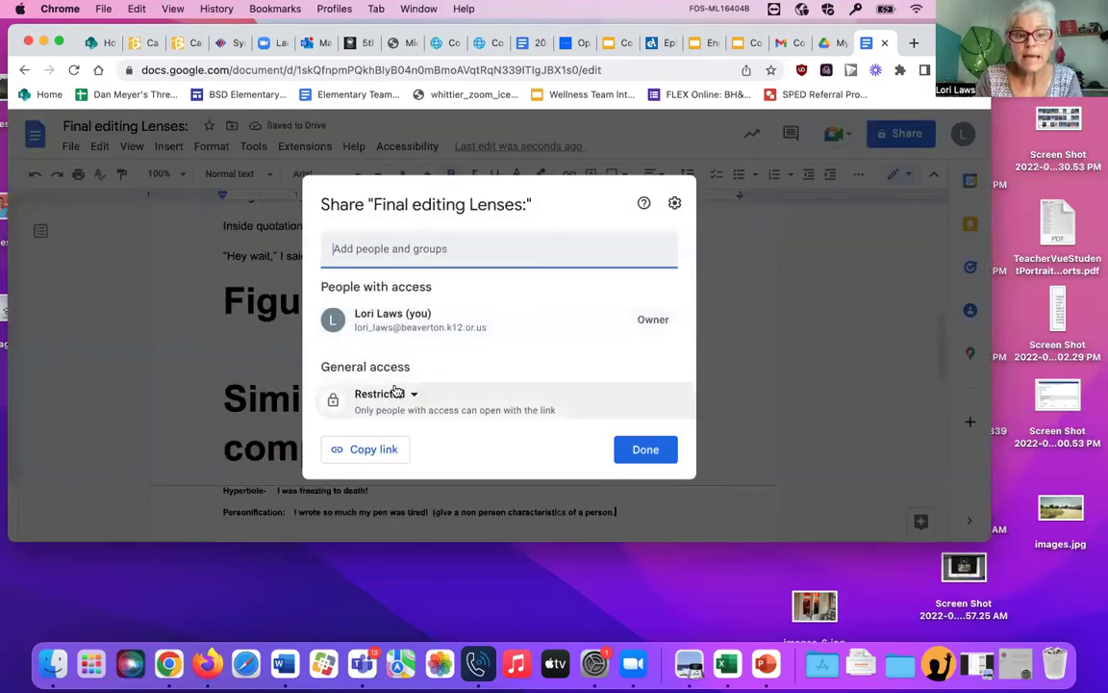
click(373, 395)
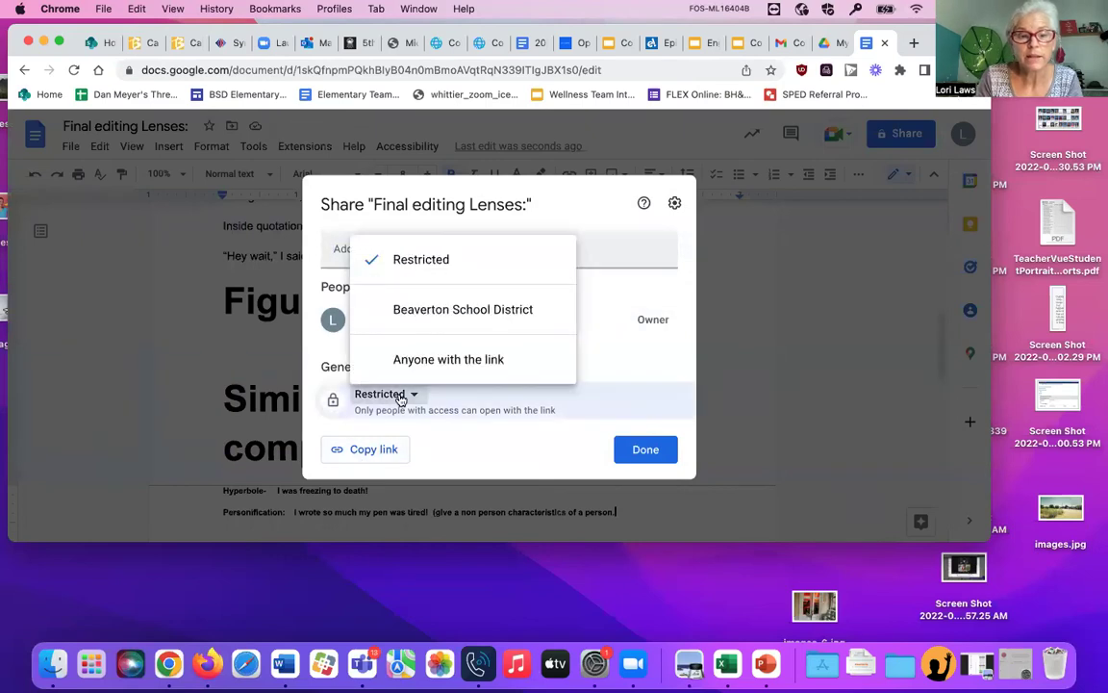
click(396, 425)
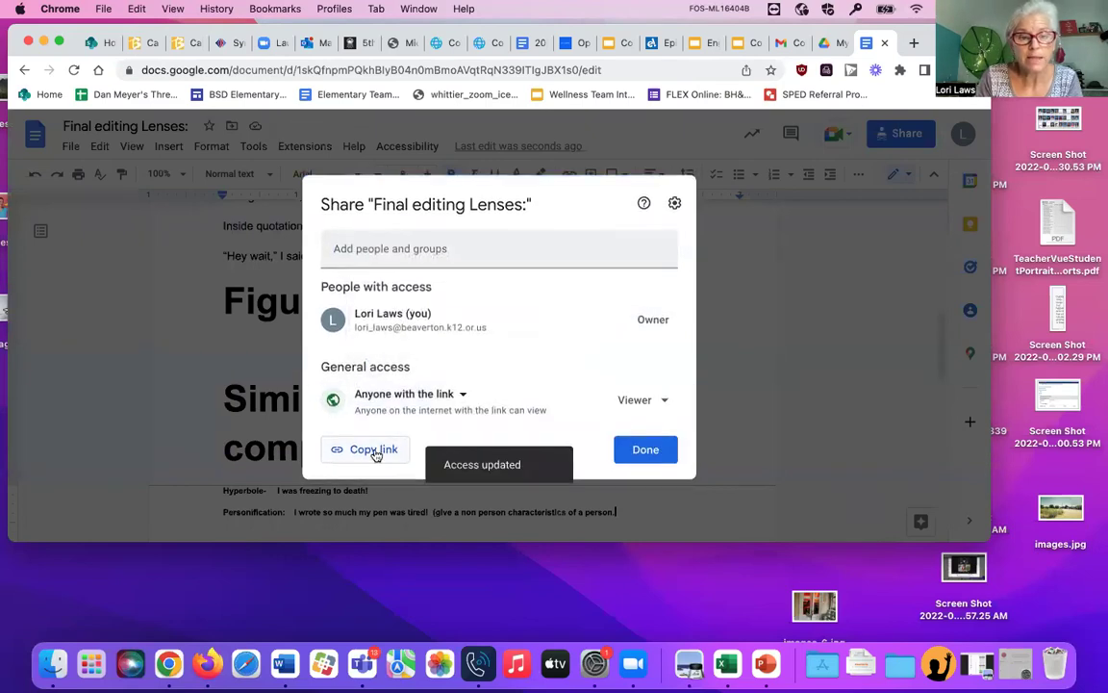